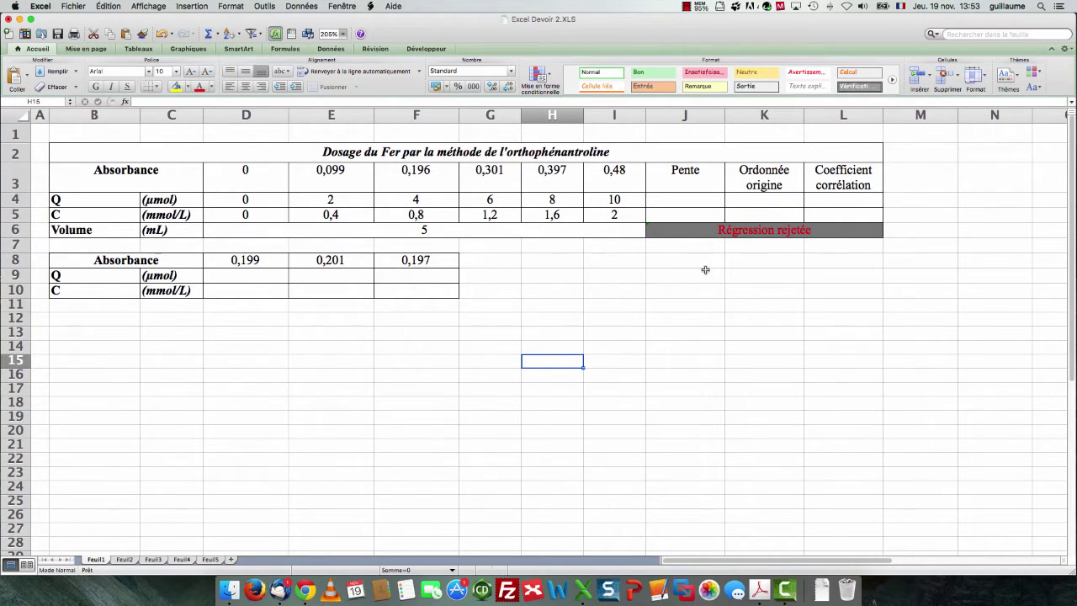
- Paste the text box explaining the regression calculation, A = a.C + b and C = (A - b)/a, below the regression result cells
click(555, 263)
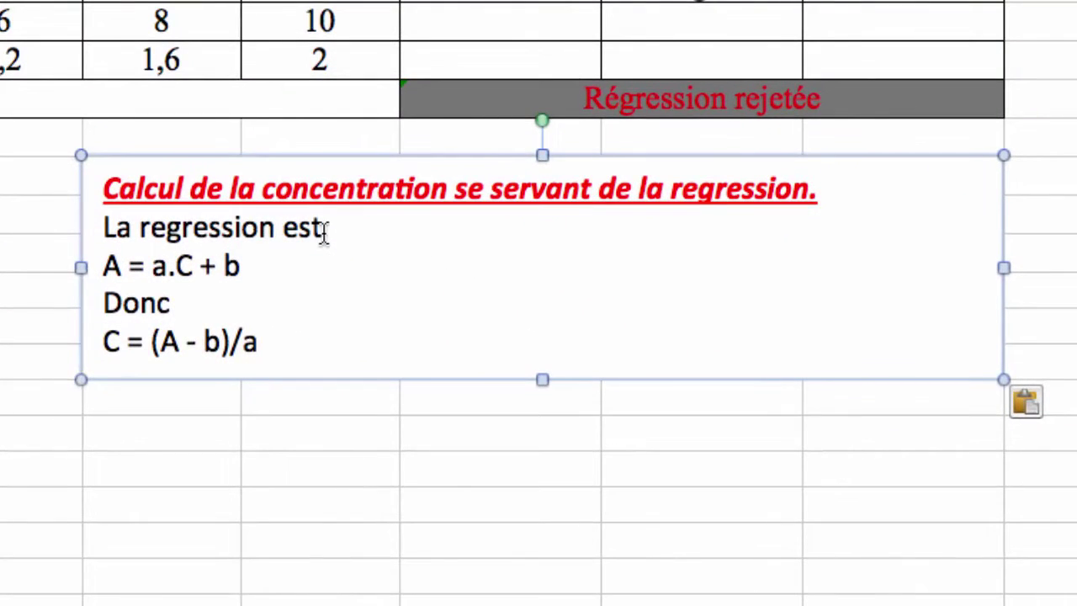
click(324, 229)
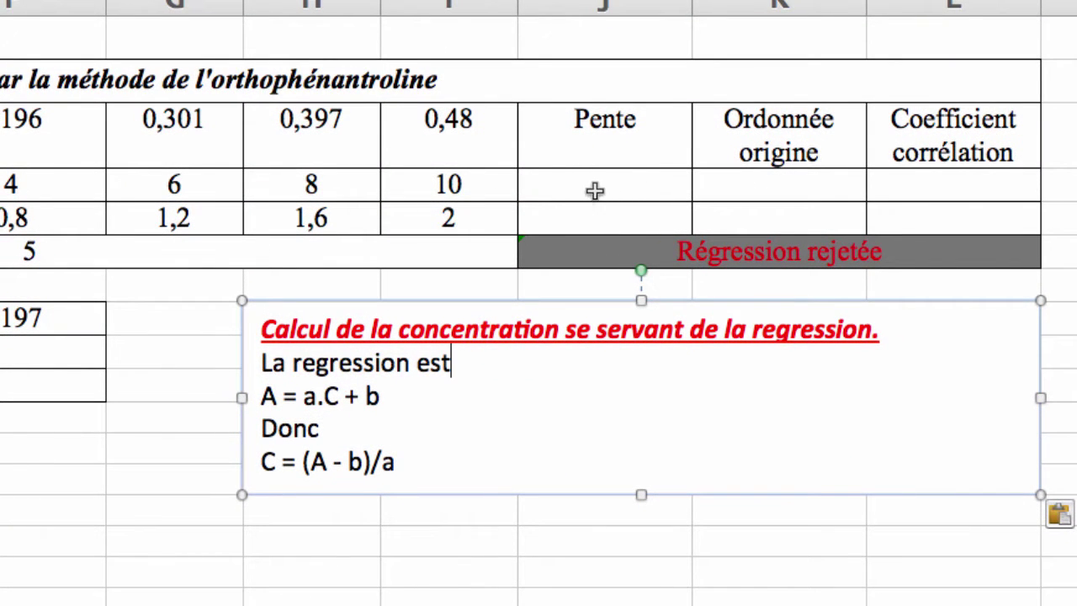
- Calculate the slope in J4 with =PENTE(D3:I3;D4:I4) and centre the cell
click(608, 185)
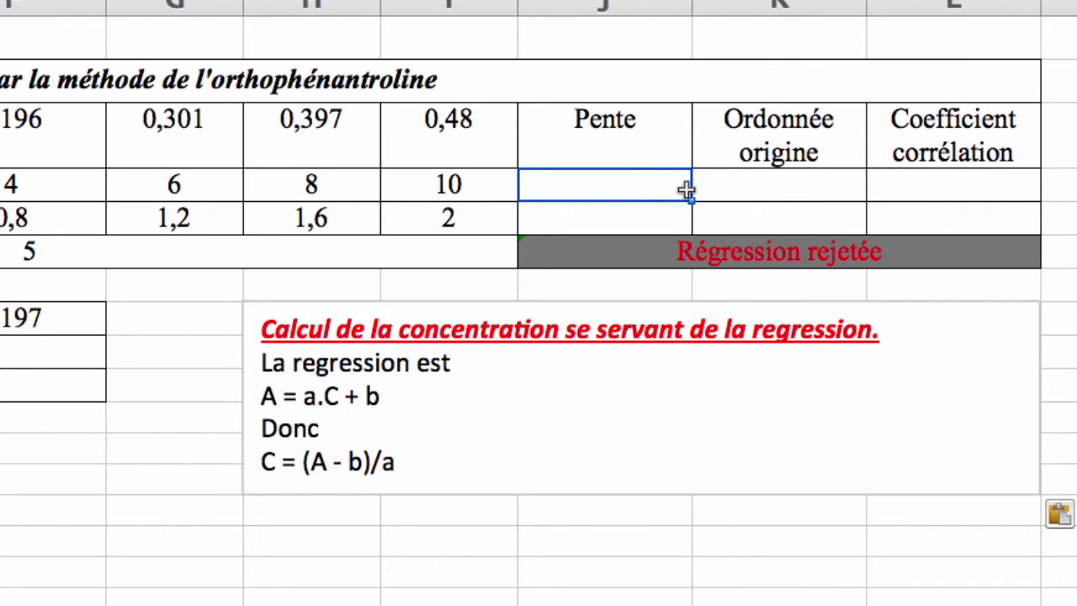
text(=)
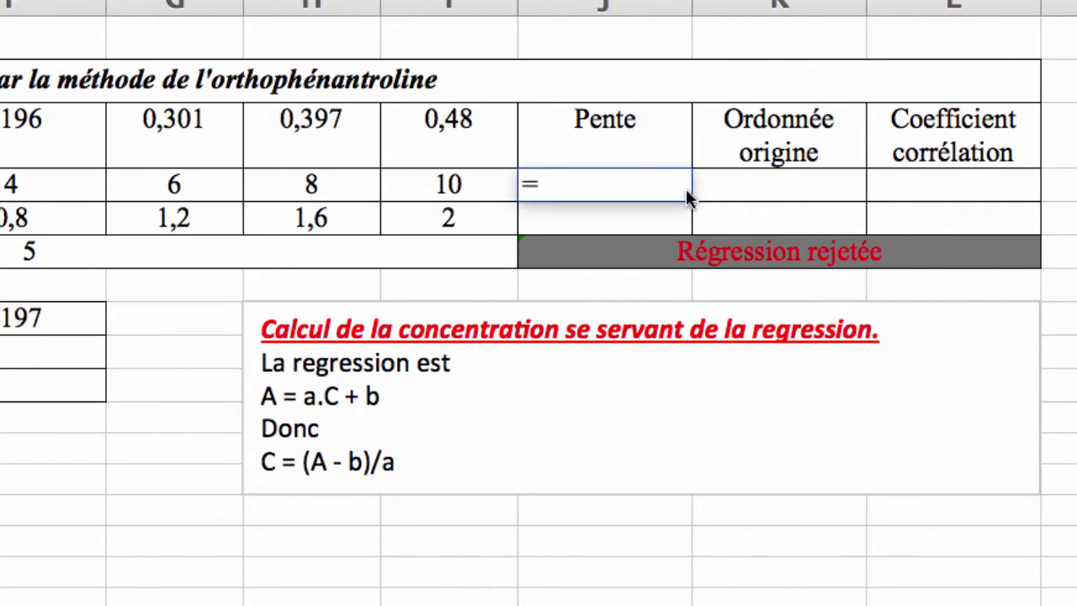
text(pente)
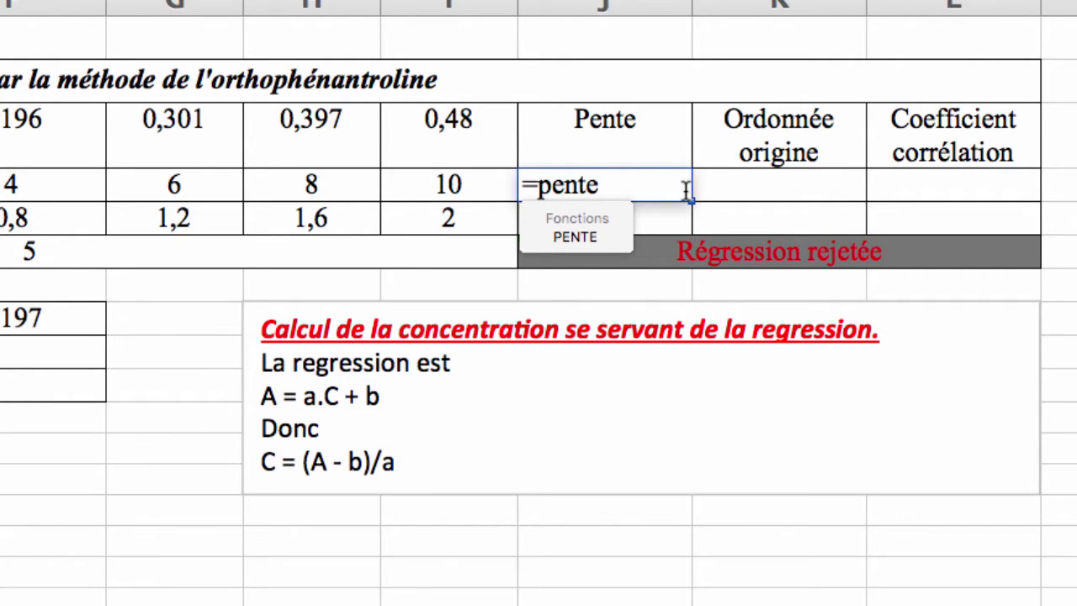
double_click(599, 234)
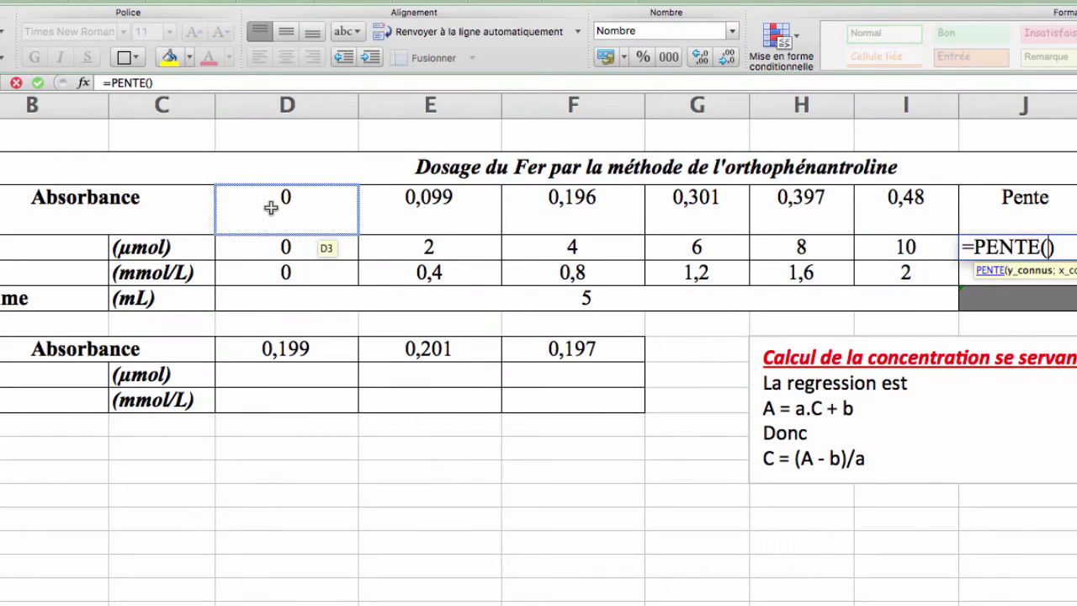
scroll(270, 207, right, 1)
drag(272, 204, 876, 211)
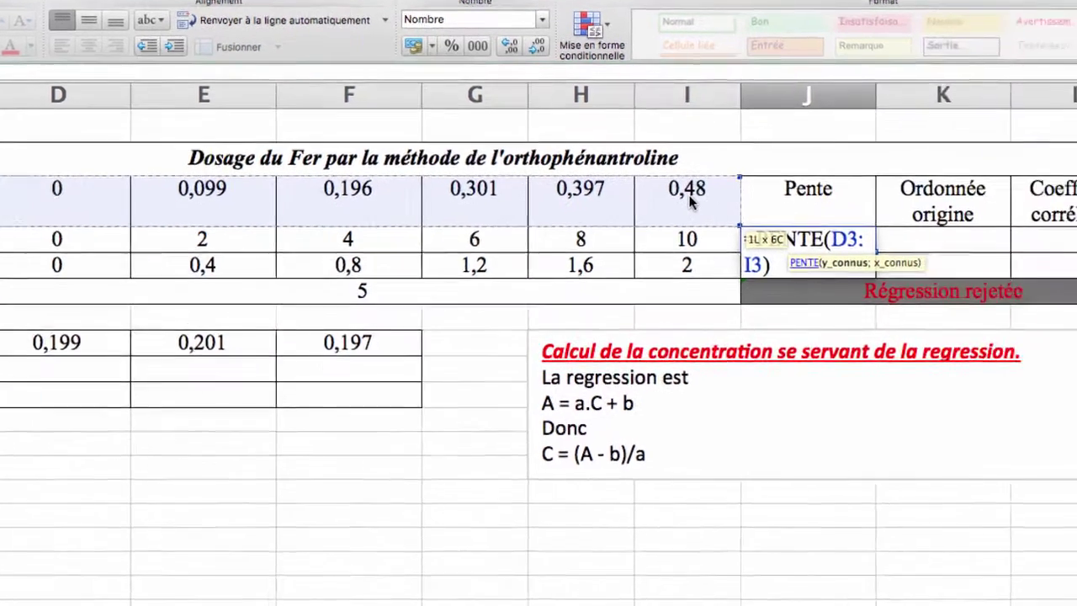
text(;)
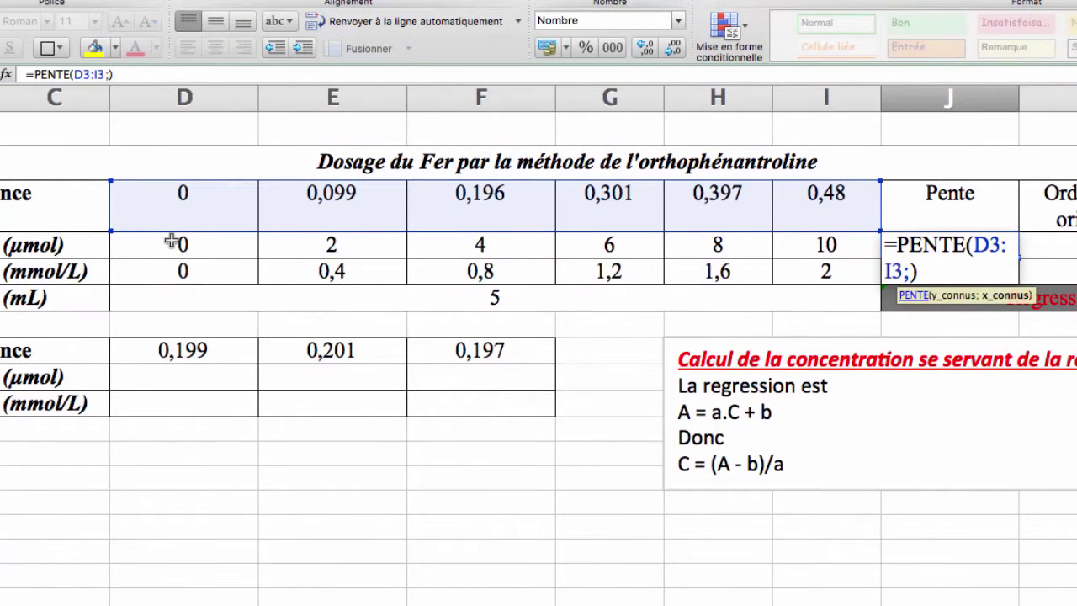
drag(171, 242, 800, 251)
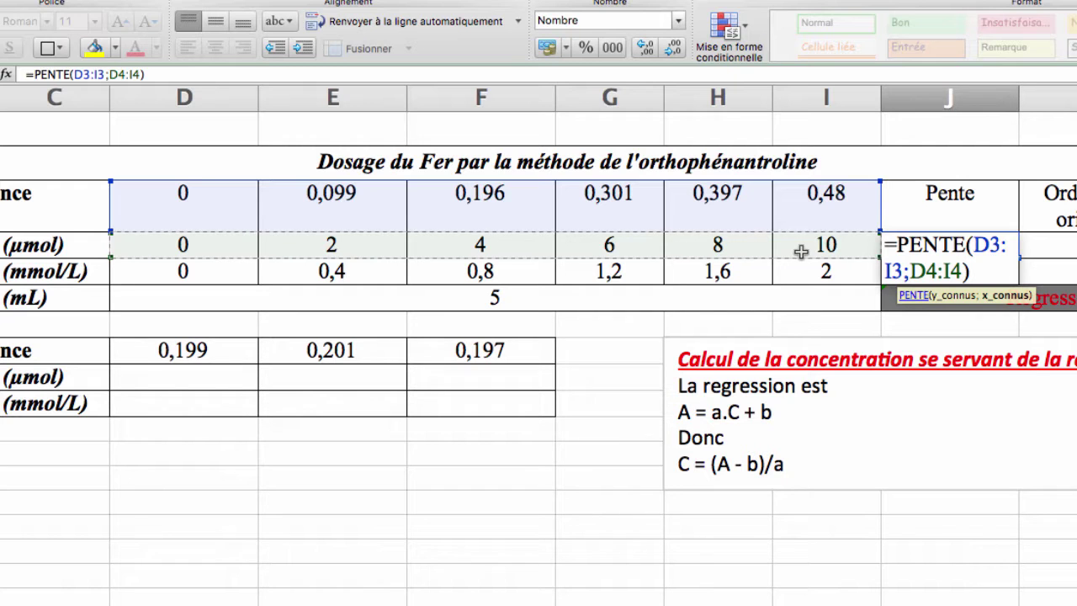
key(Return)
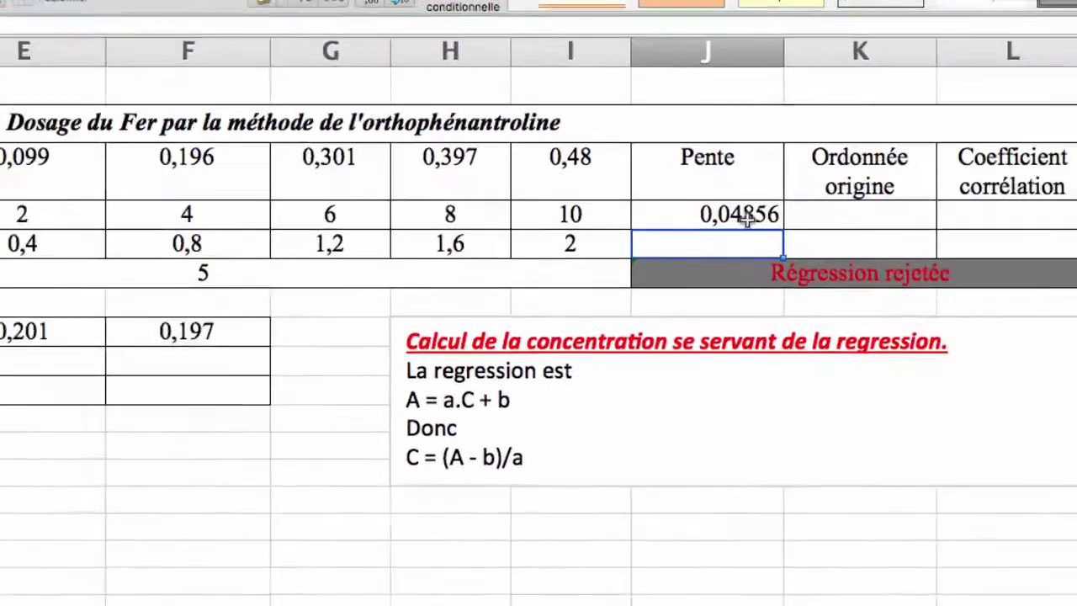
key(Up)
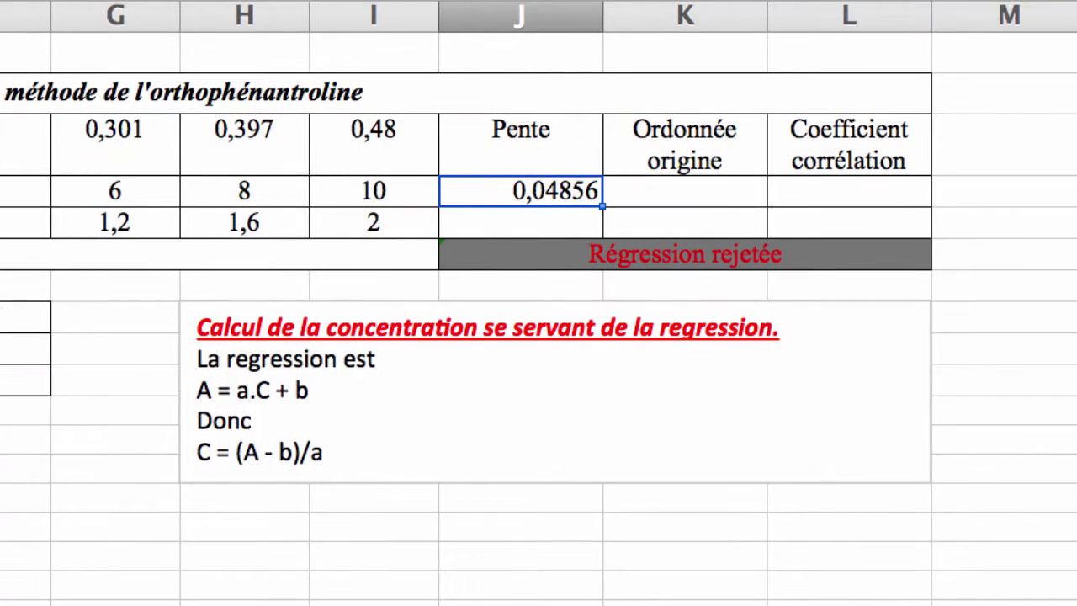
key(super+e)
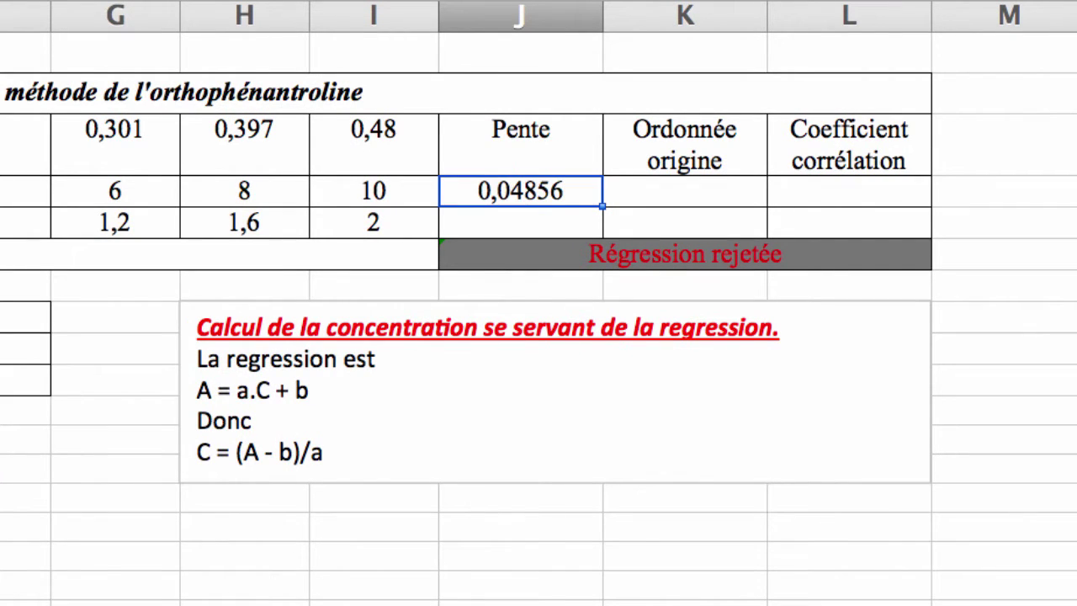
- Calculate the intercept in K4 with =ORDONNEE.ORIGINE(D3:I3;D4:I4) and centre the cell
scroll(676, 180, down, 5)
scroll(675, 180, up, 5)
click(674, 193)
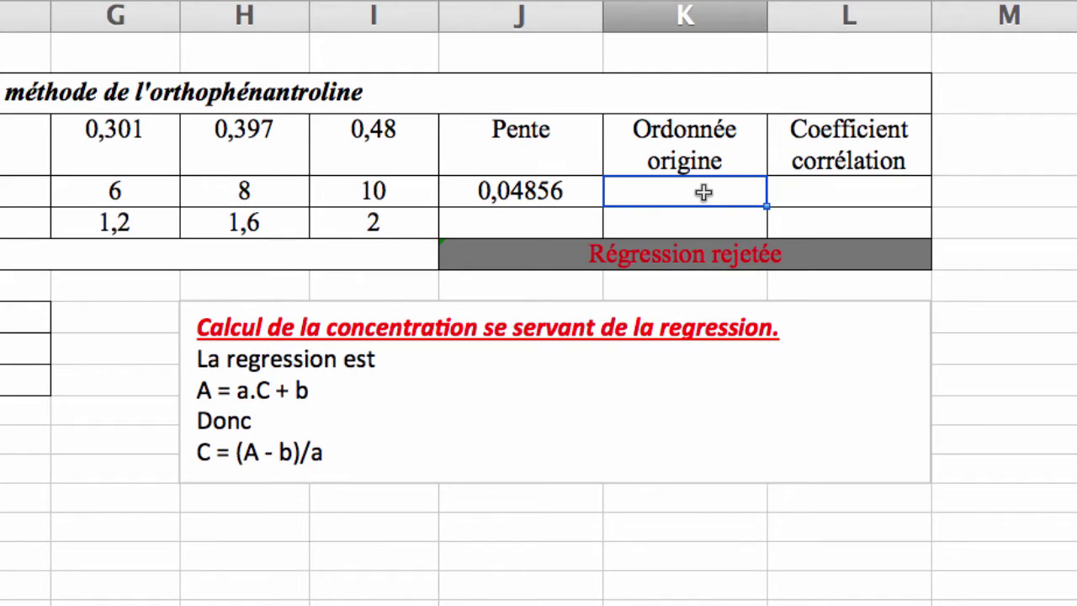
text(=)
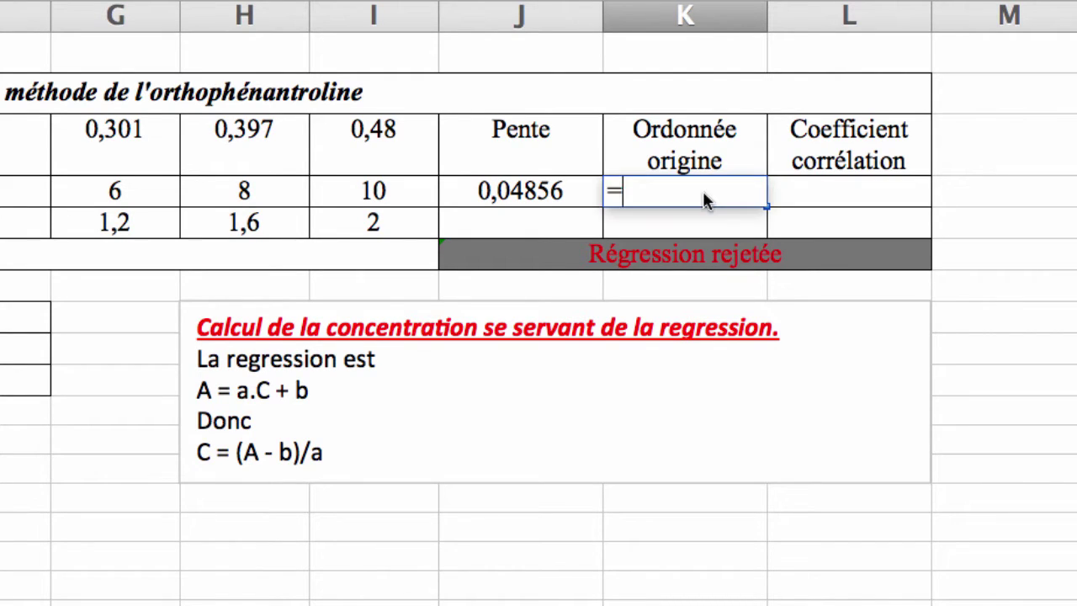
text(or)
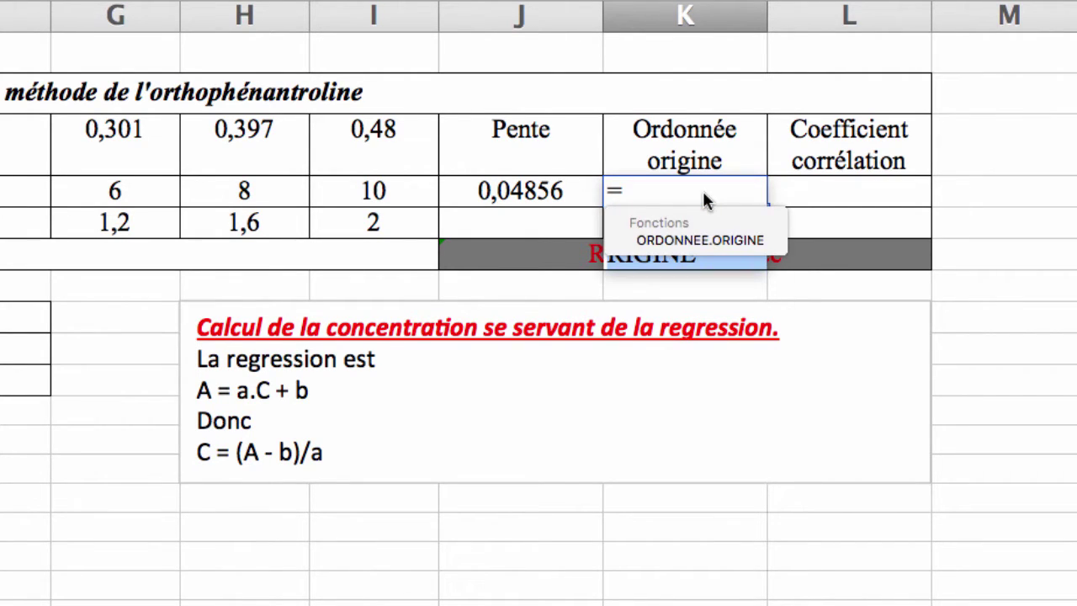
double_click(710, 240)
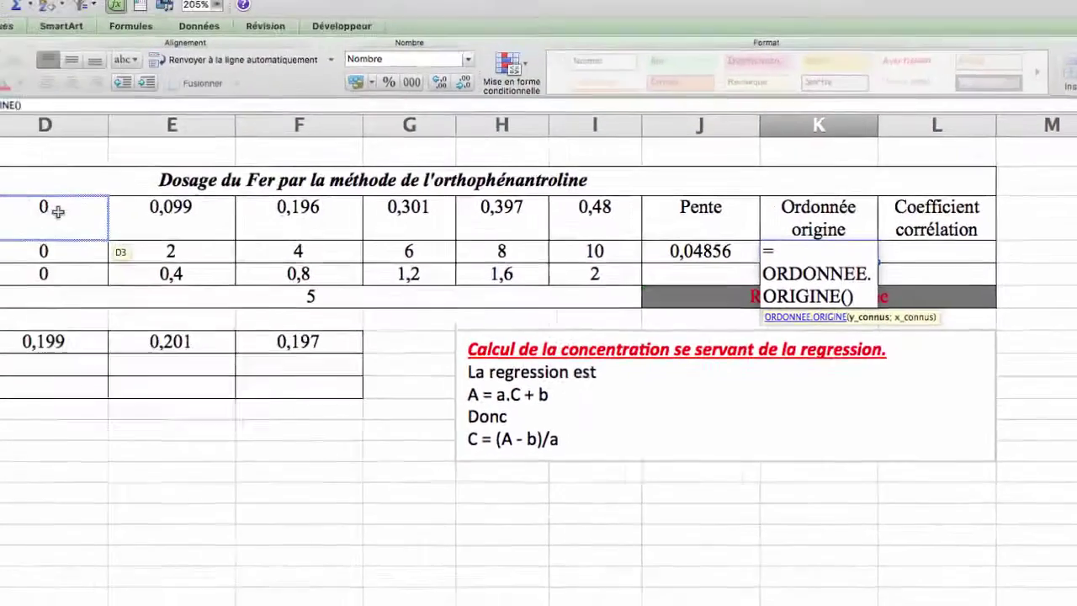
drag(57, 211, 597, 213)
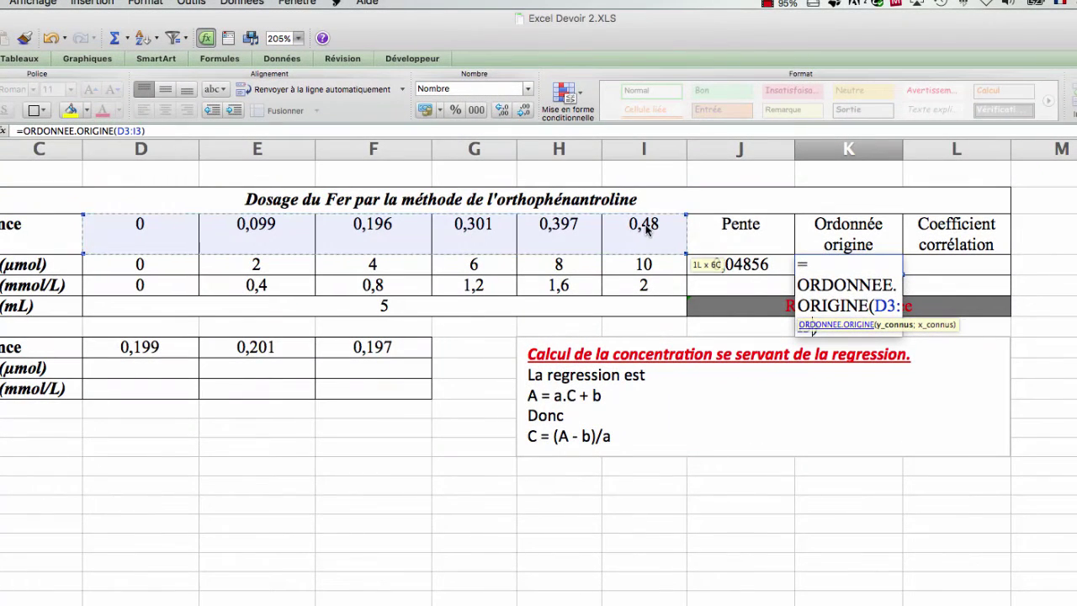
text(;)
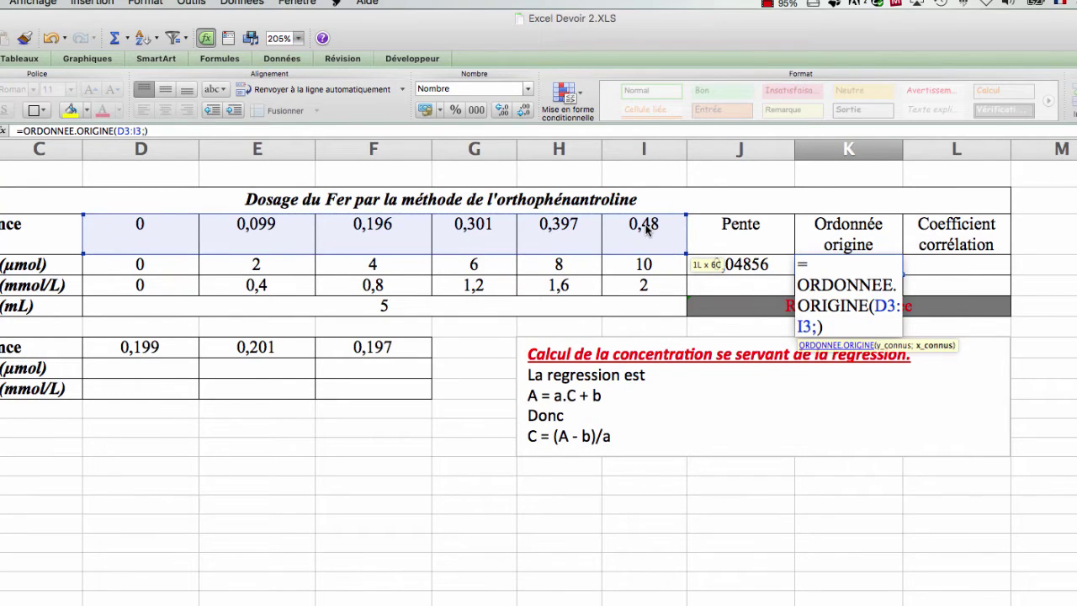
drag(136, 263, 667, 267)
key(Return)
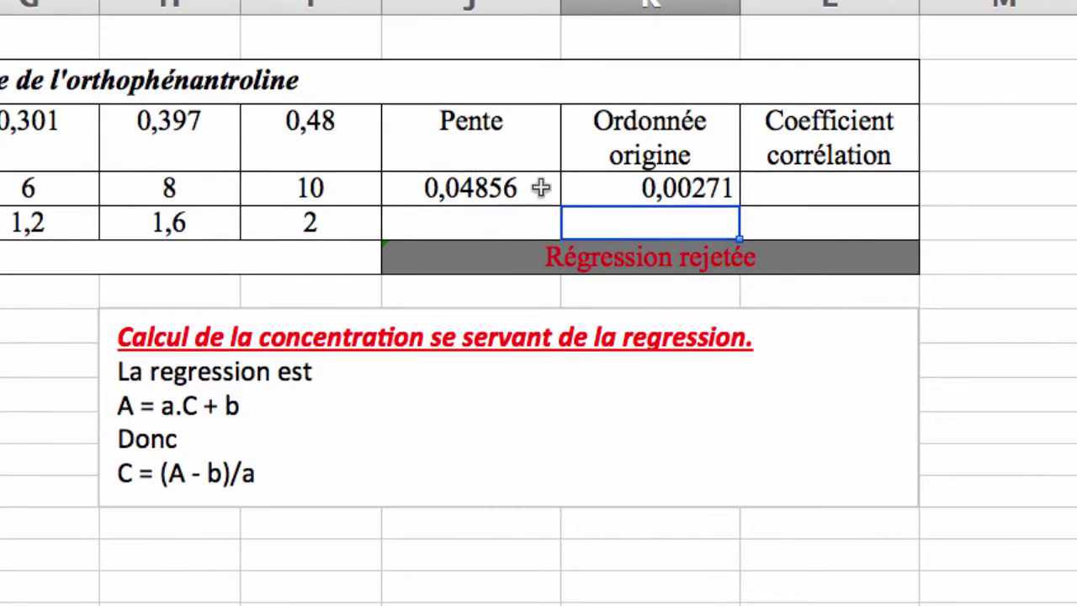
click(673, 190)
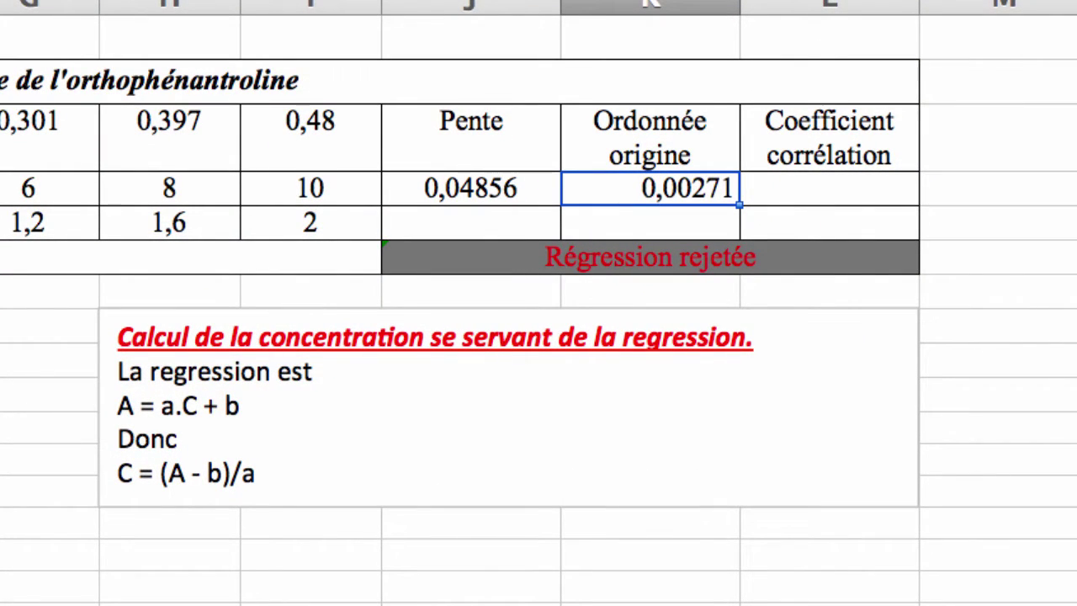
key(super+e)
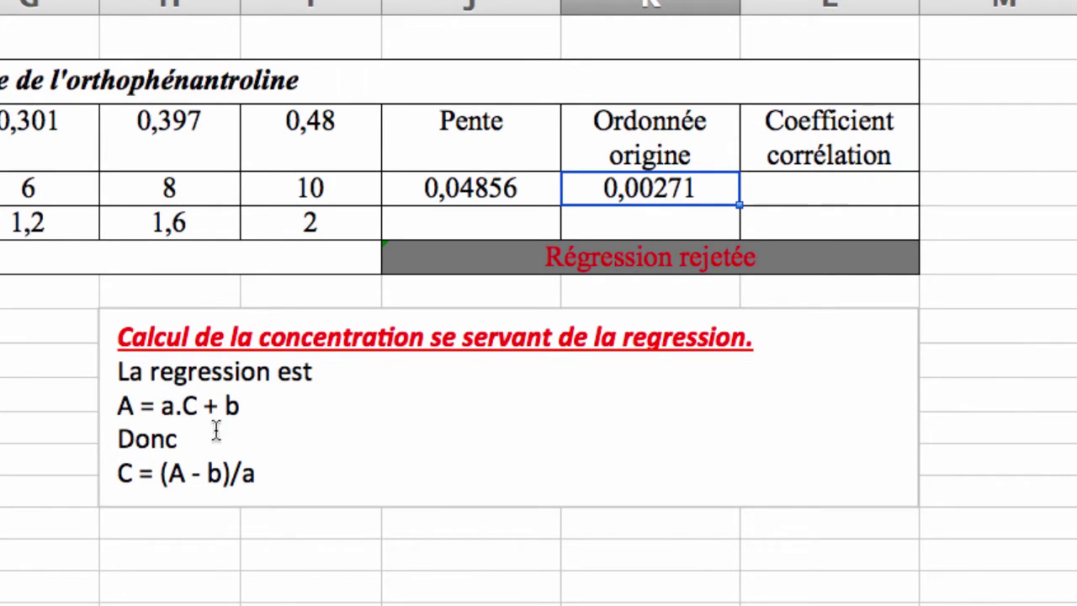
- Calculate the correlation coefficient in L4 with =COEFFICIENT.CORRELATION(D3:I3;D4:I4) and centre the cell
click(827, 189)
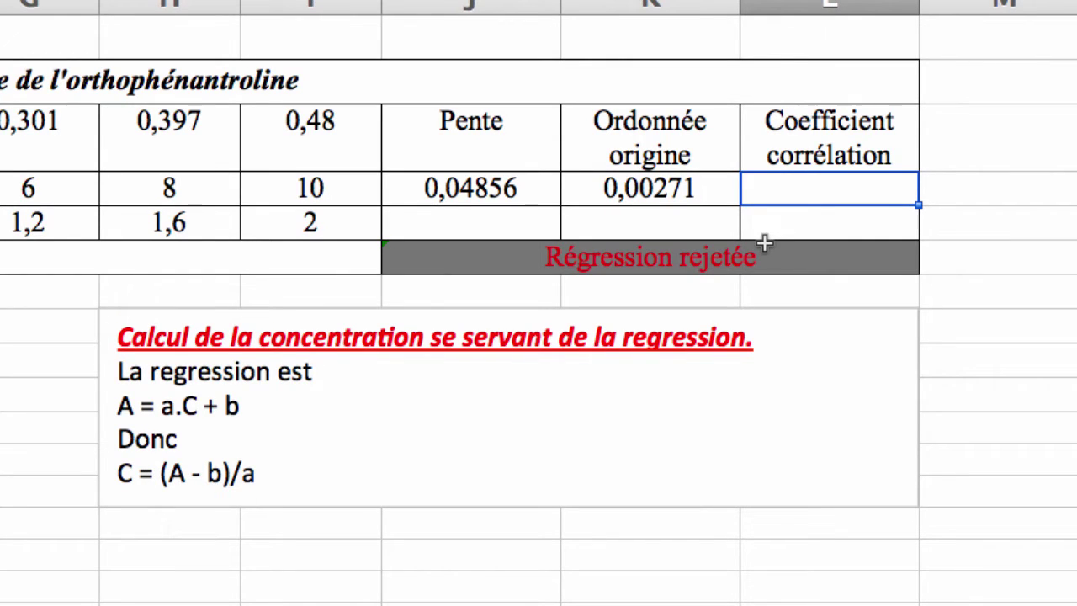
text(=co)
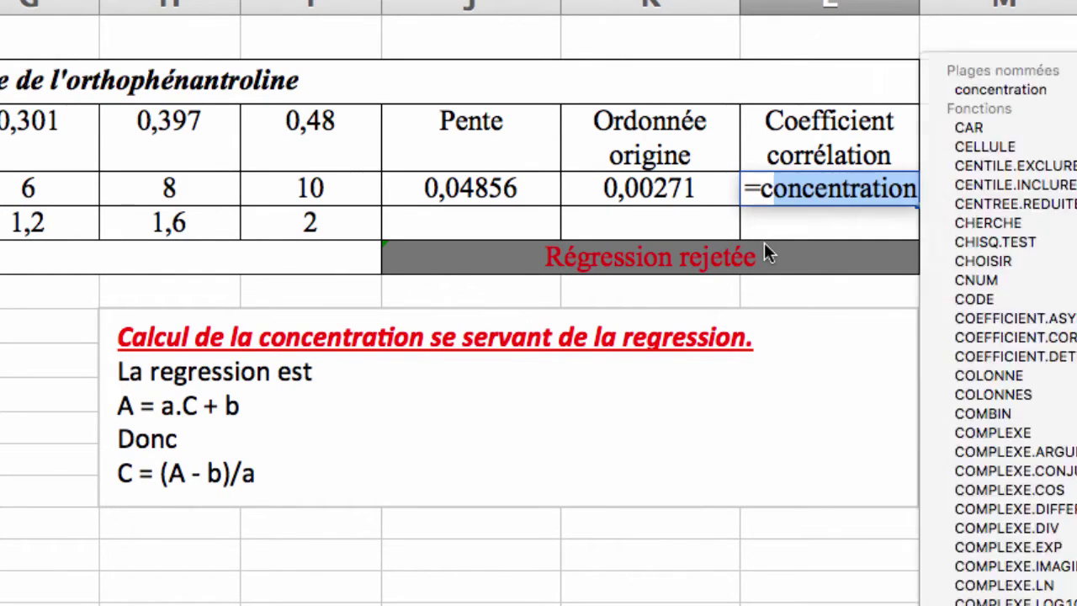
text(e)
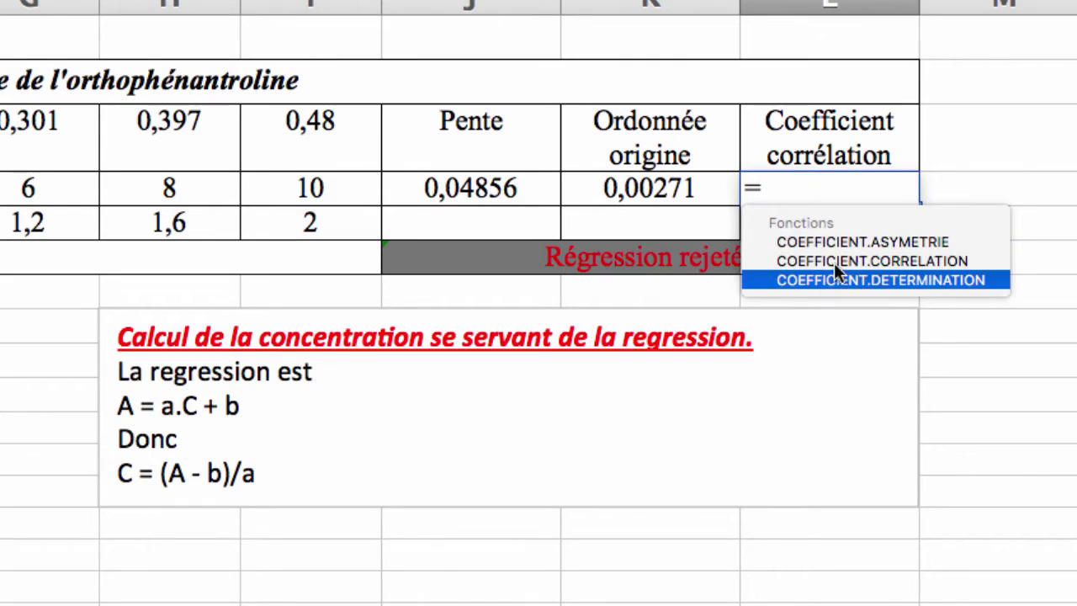
double_click(871, 254)
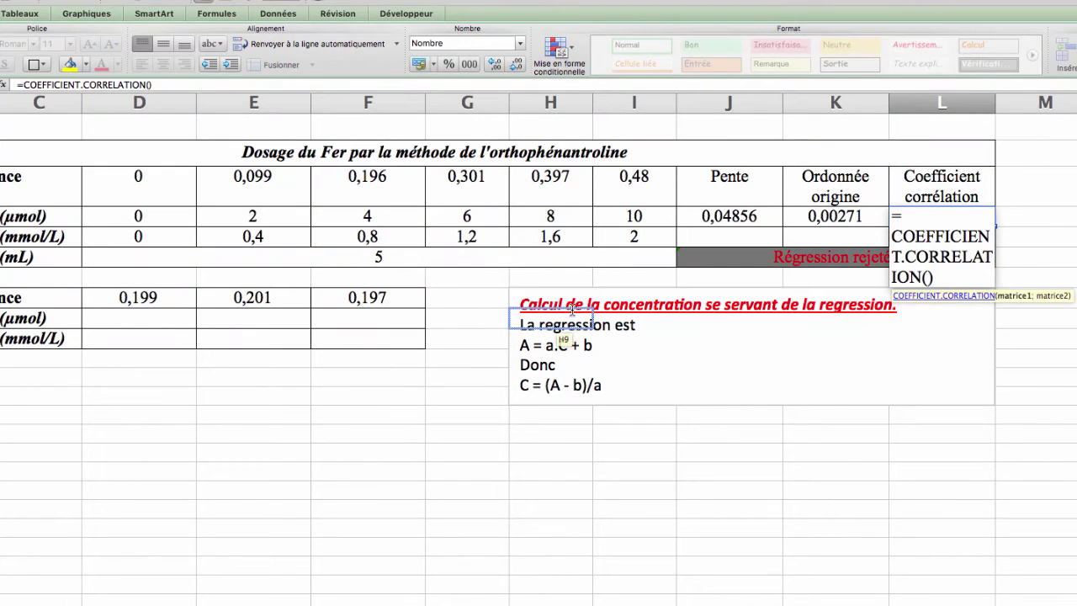
drag(150, 176, 624, 181)
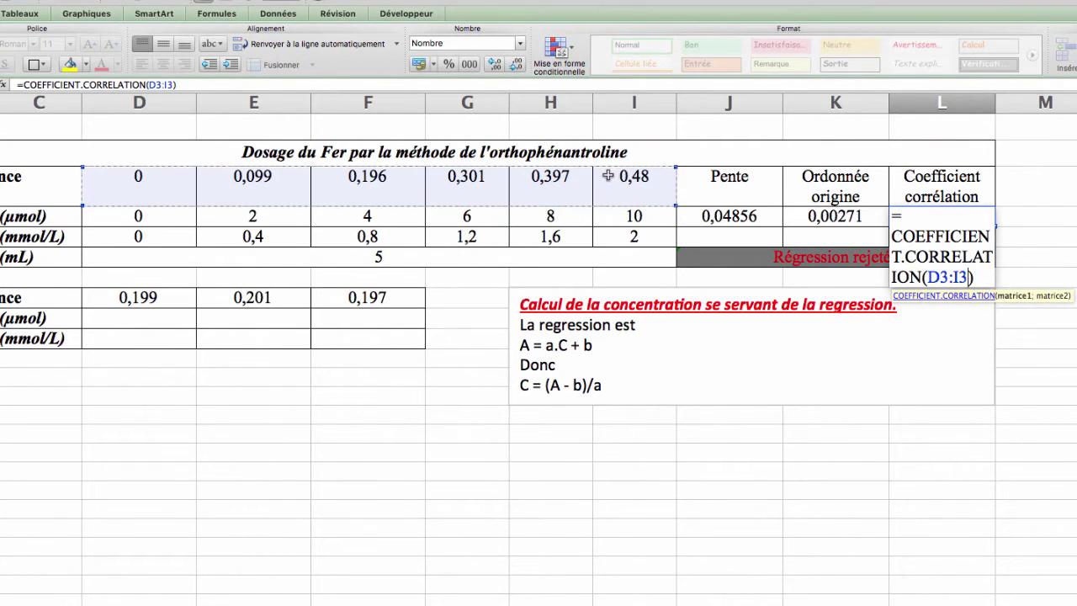
text(;)
drag(141, 216, 622, 214)
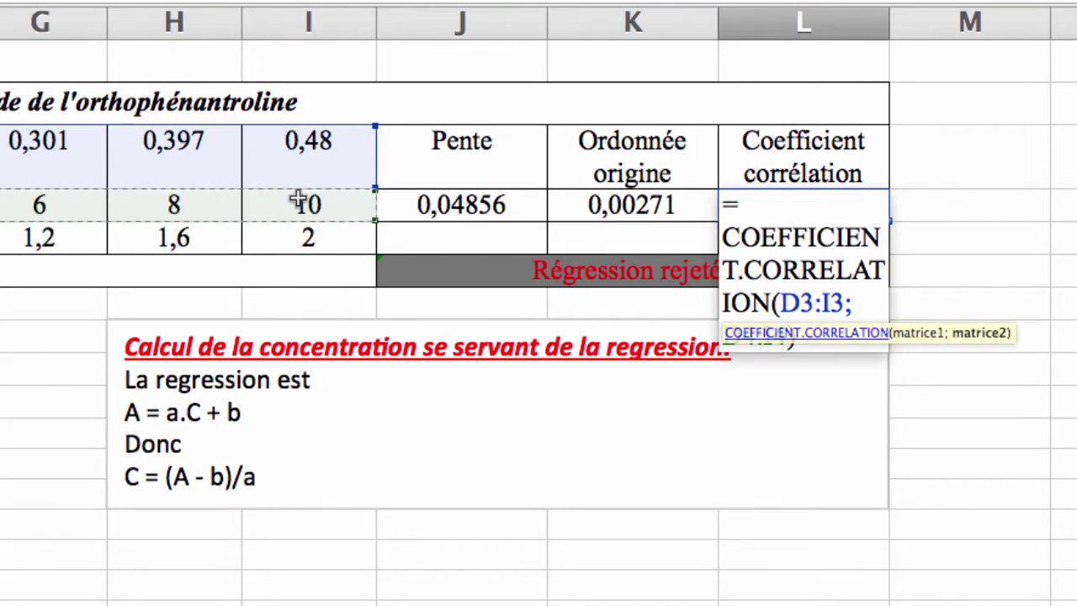
key(Return)
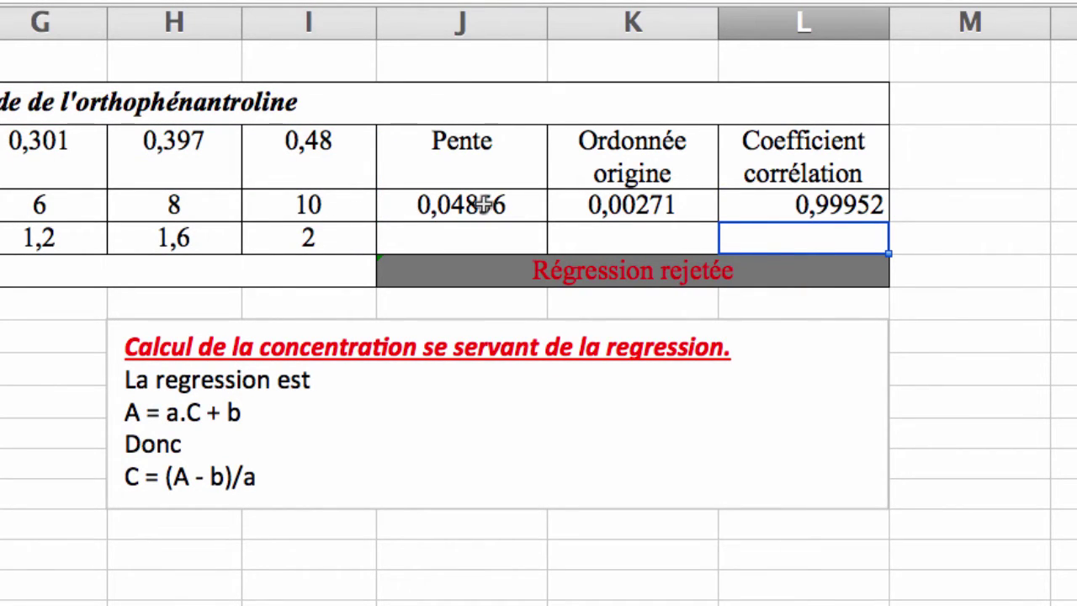
click(755, 208)
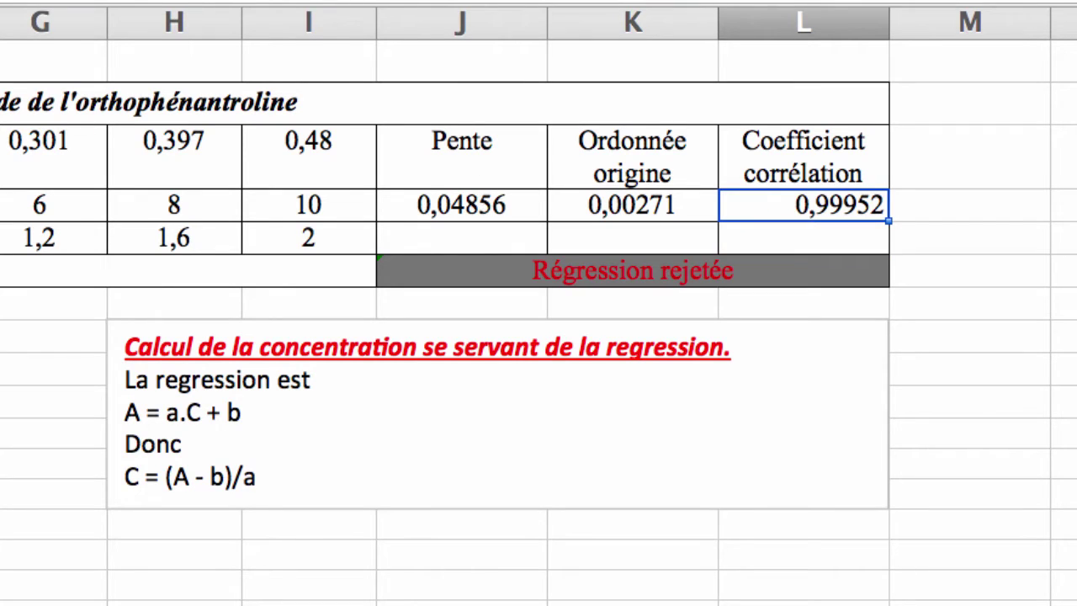
key(super+e)
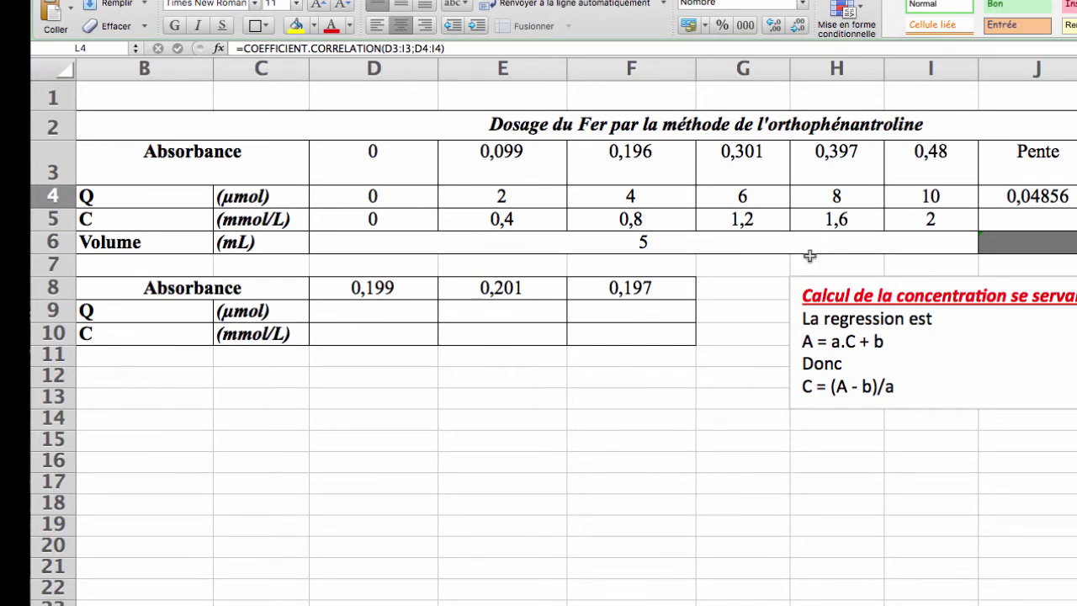
- Make the absorbance row reference absolute in the J4 slope formula, giving =PENTE(D$3:I$3;D4:I4)
click(1051, 198)
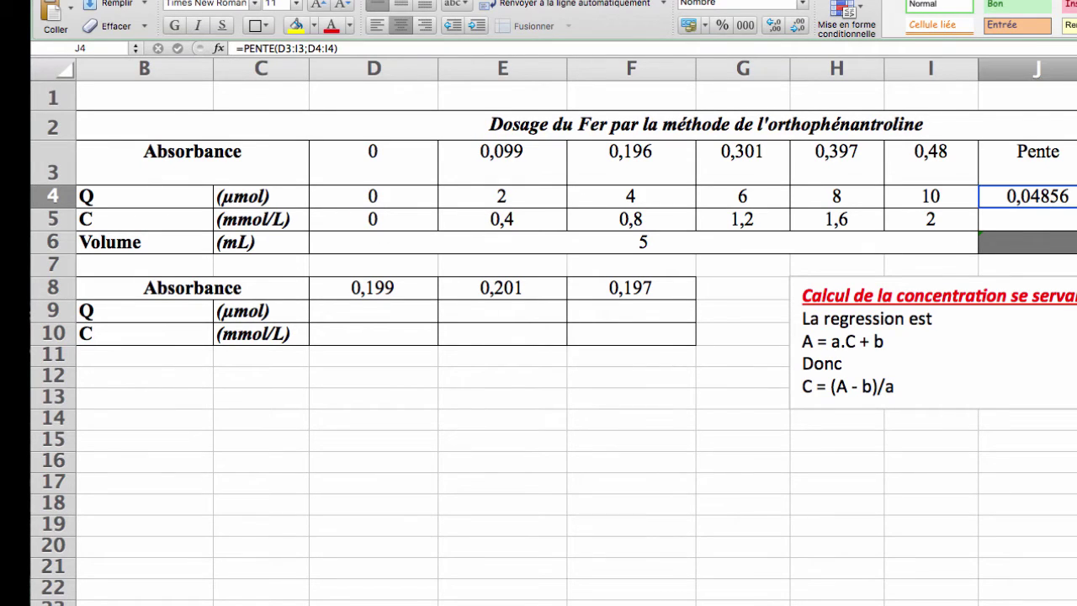
click(312, 50)
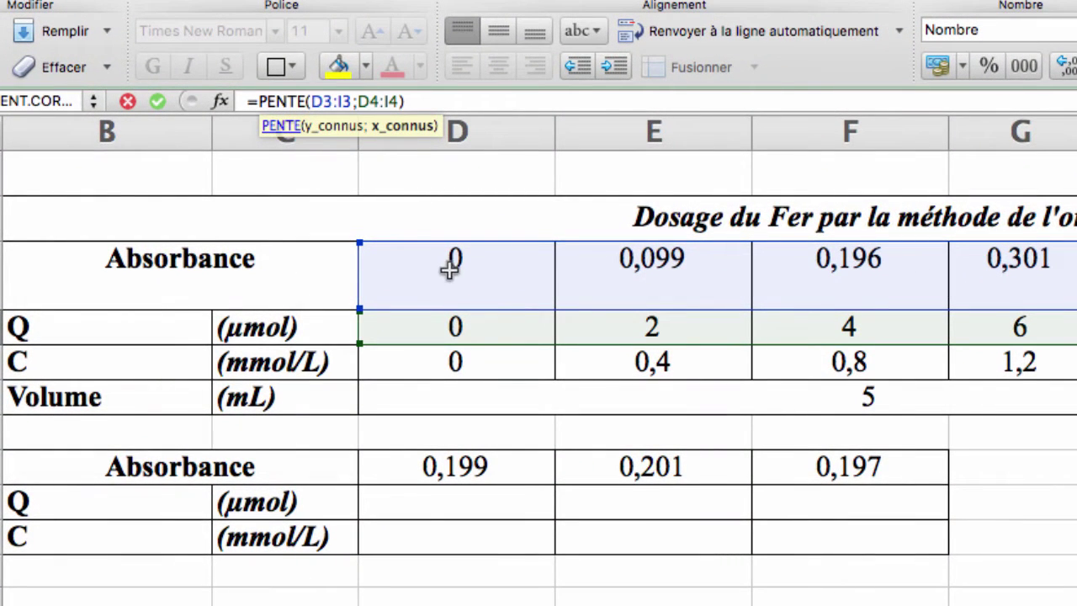
click(312, 101)
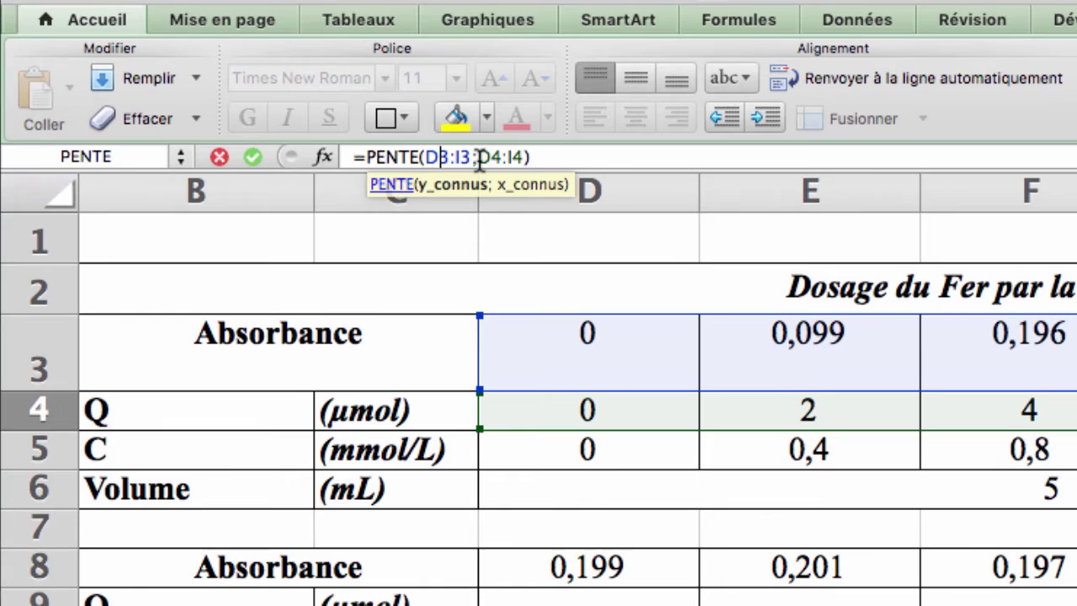
text($)
click(499, 157)
text($)
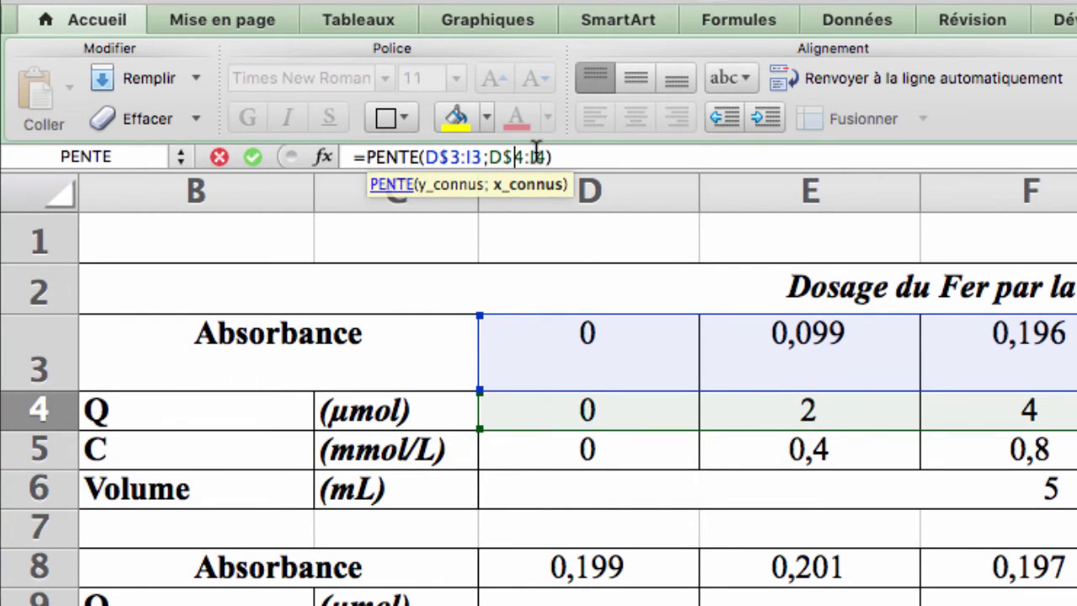
key(BackSpace)
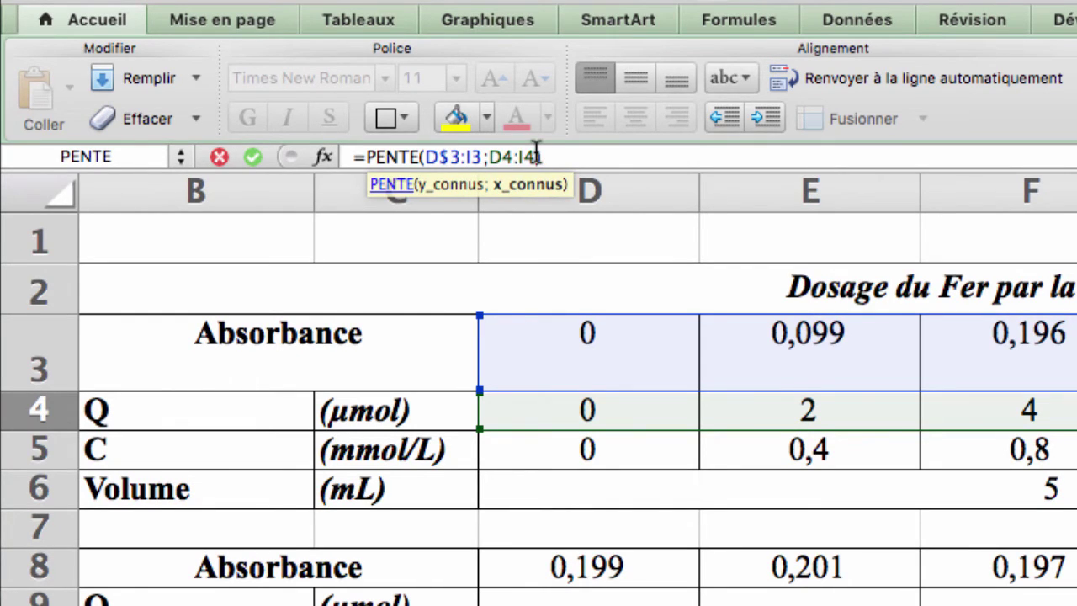
click(477, 157)
text($)
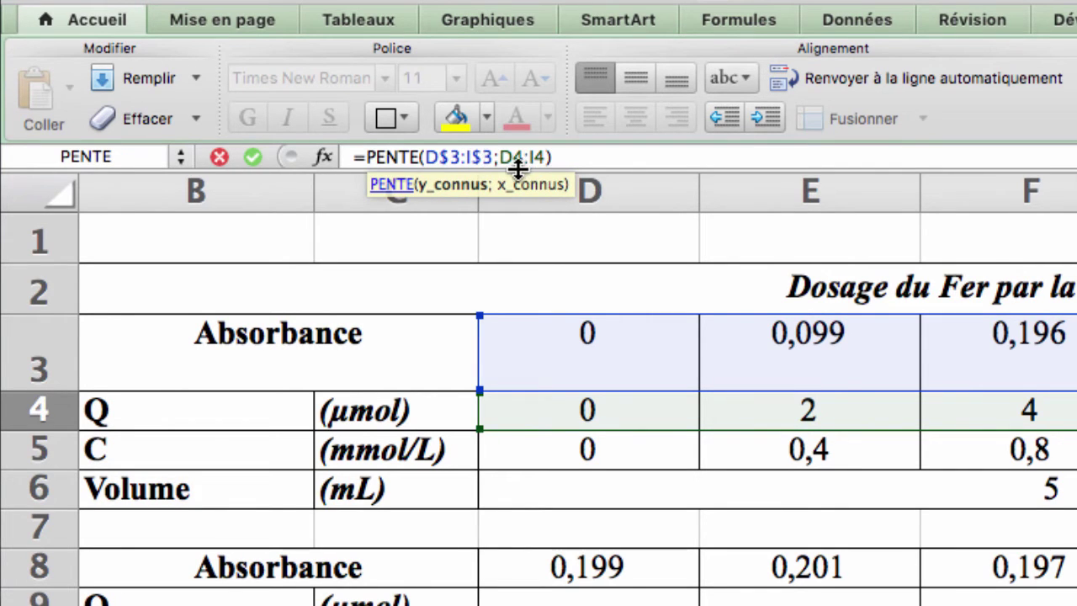
key(Return)
key(Up)
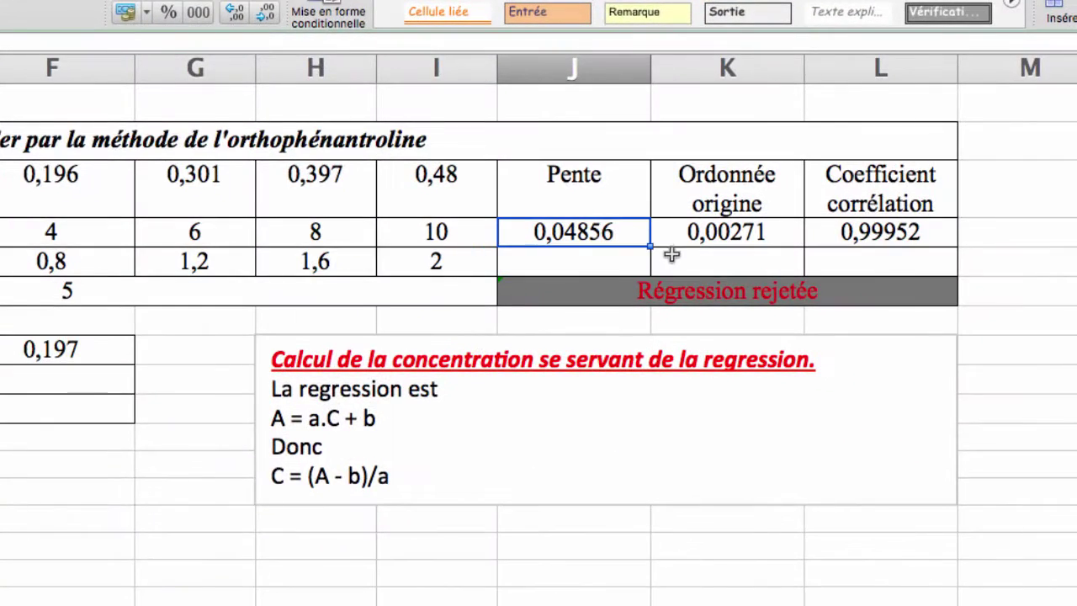
- Copy the slope formula from J4 down to J5 and check the ranges it references
click(653, 256)
click(644, 260)
click(635, 244)
drag(649, 246, 627, 272)
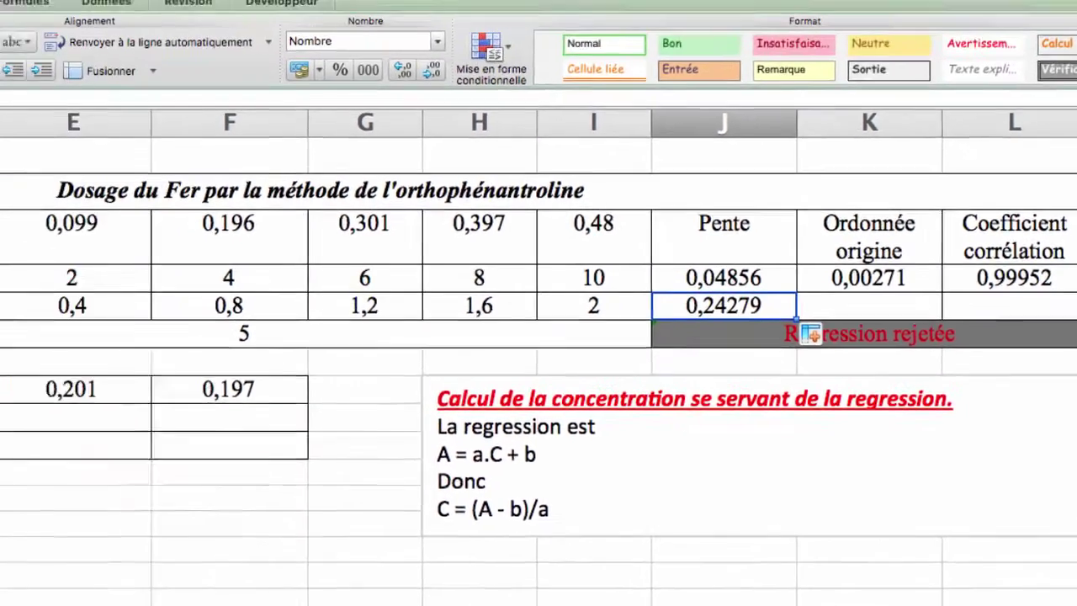
click(247, 185)
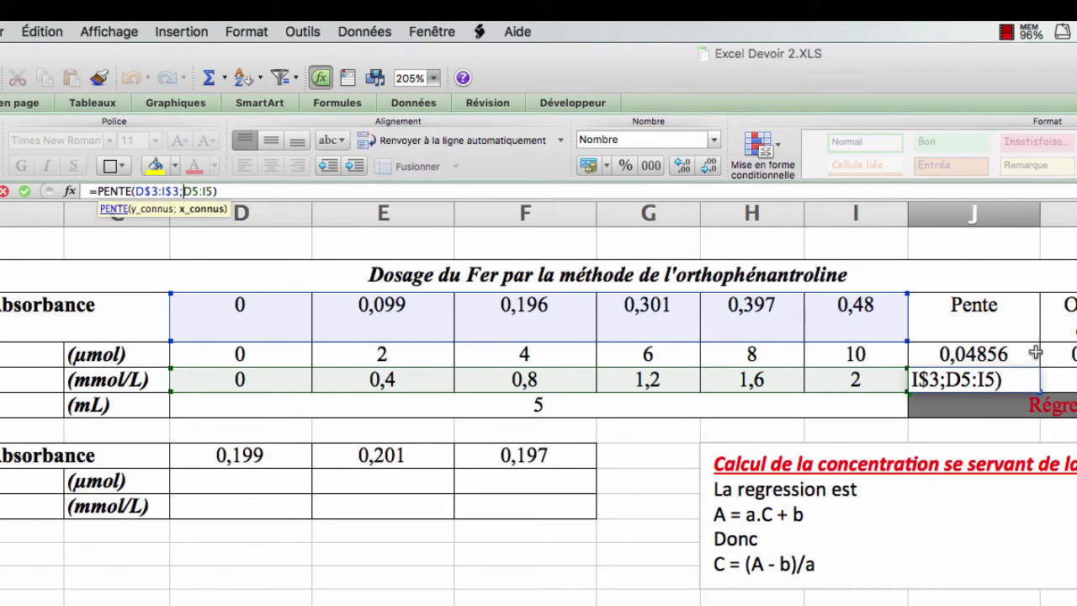
key(Return)
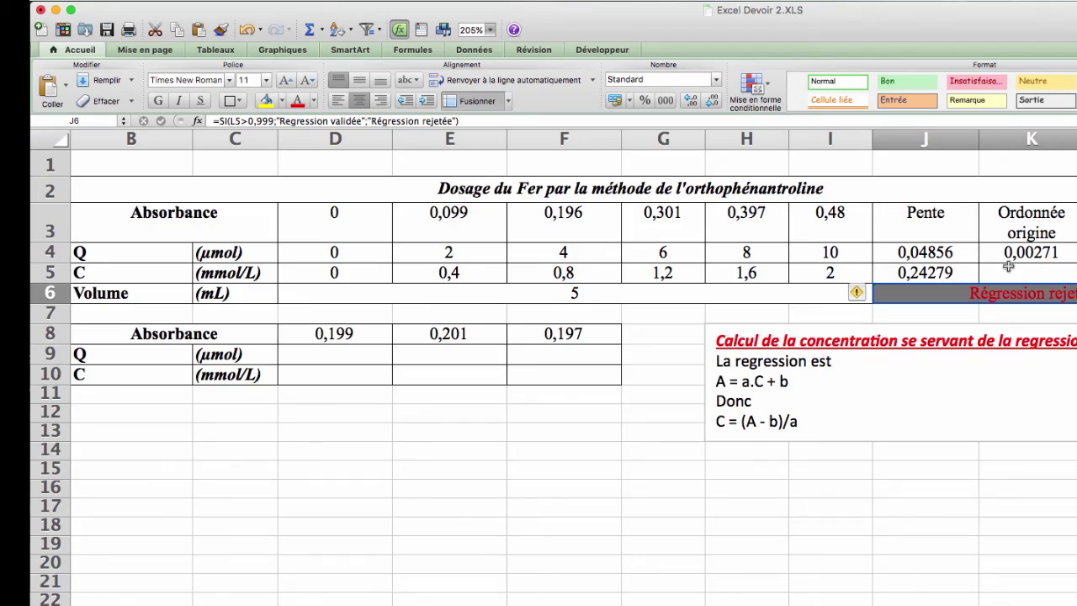
- Lock row 3 in the K4 intercept formula so it reads =ORDONNEE.ORIGINE(D$3:I$3;D4:I4)
click(1031, 254)
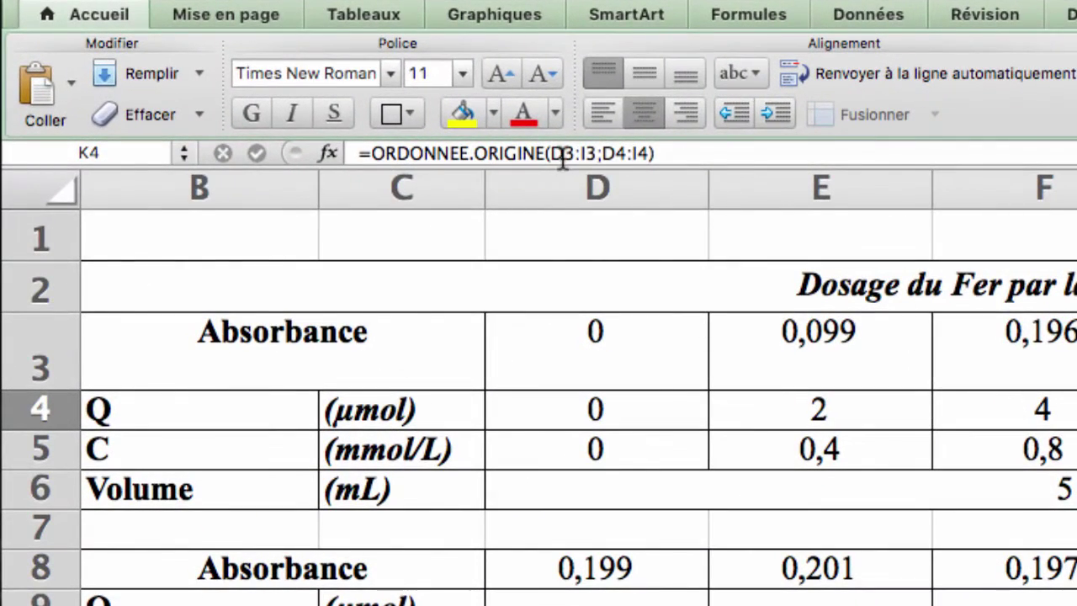
click(562, 160)
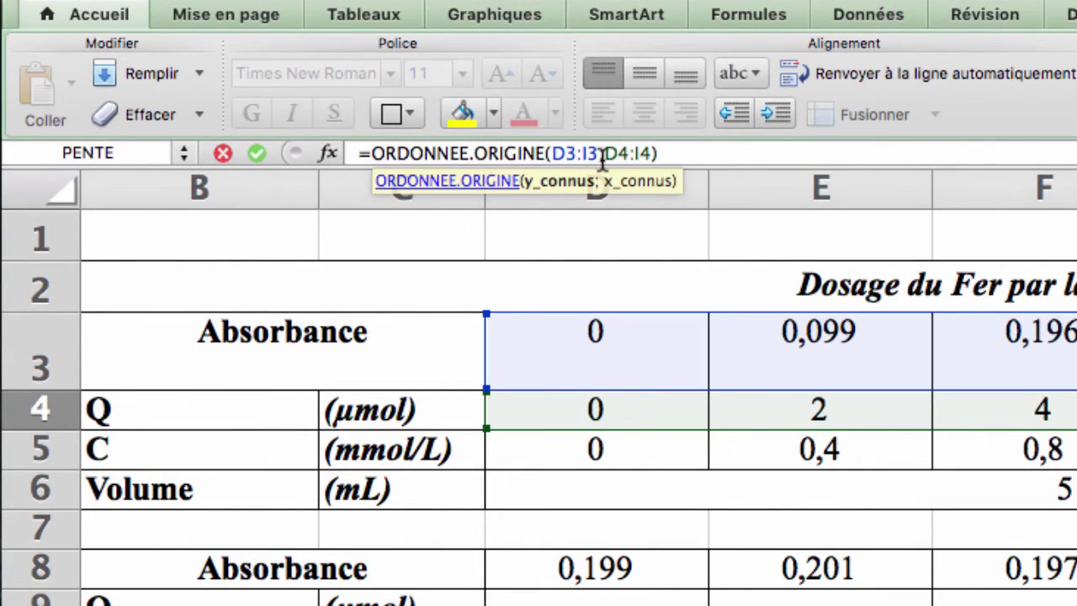
text($)
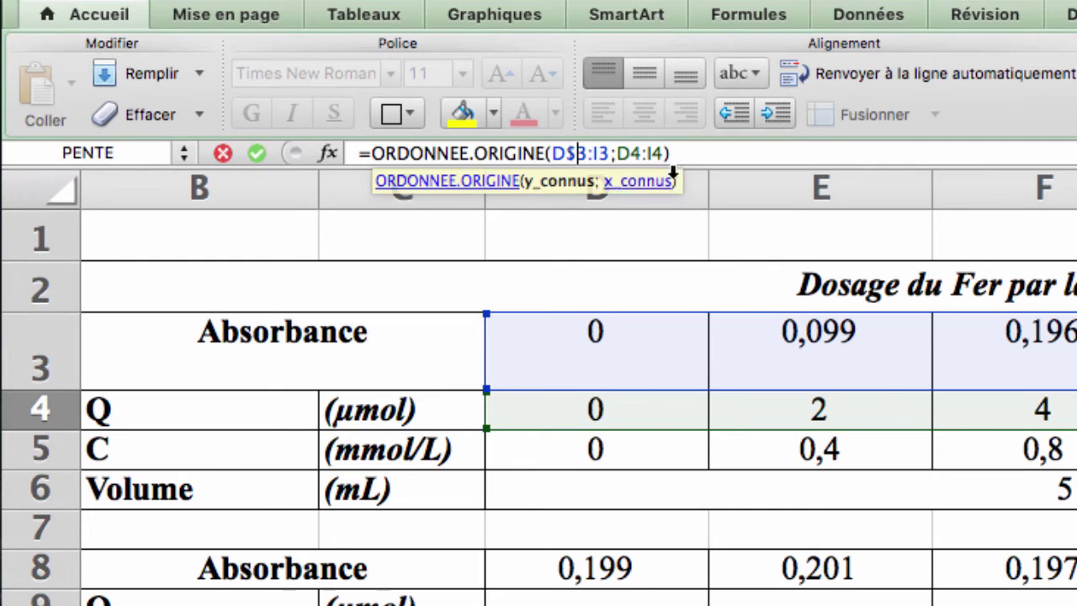
click(598, 153)
text($)
key(Return)
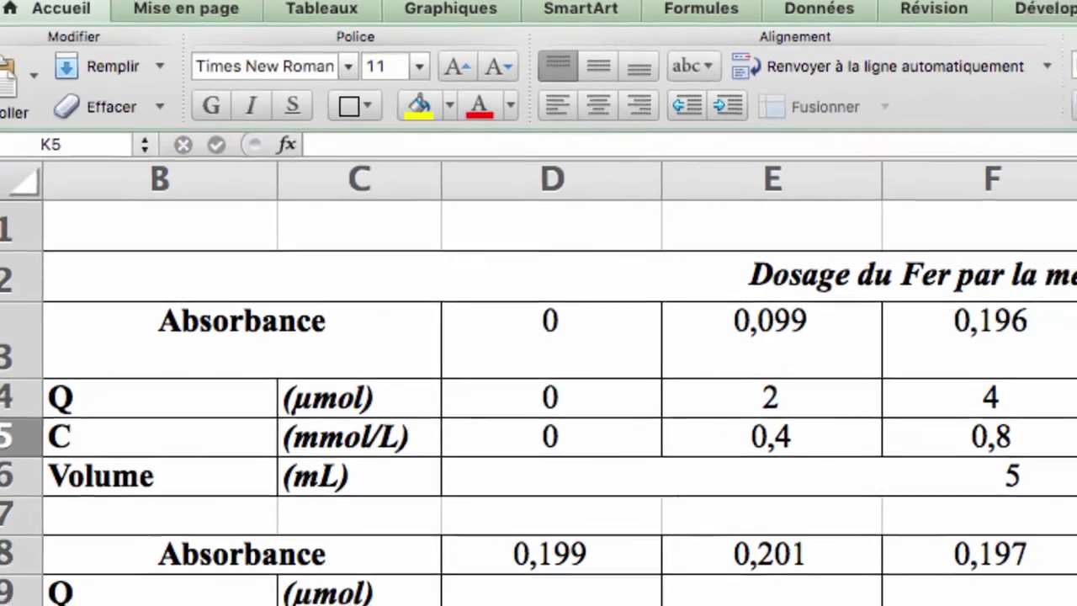
- Fill the intercept formula from K4 into K5 and check its referenced ranges
click(836, 201)
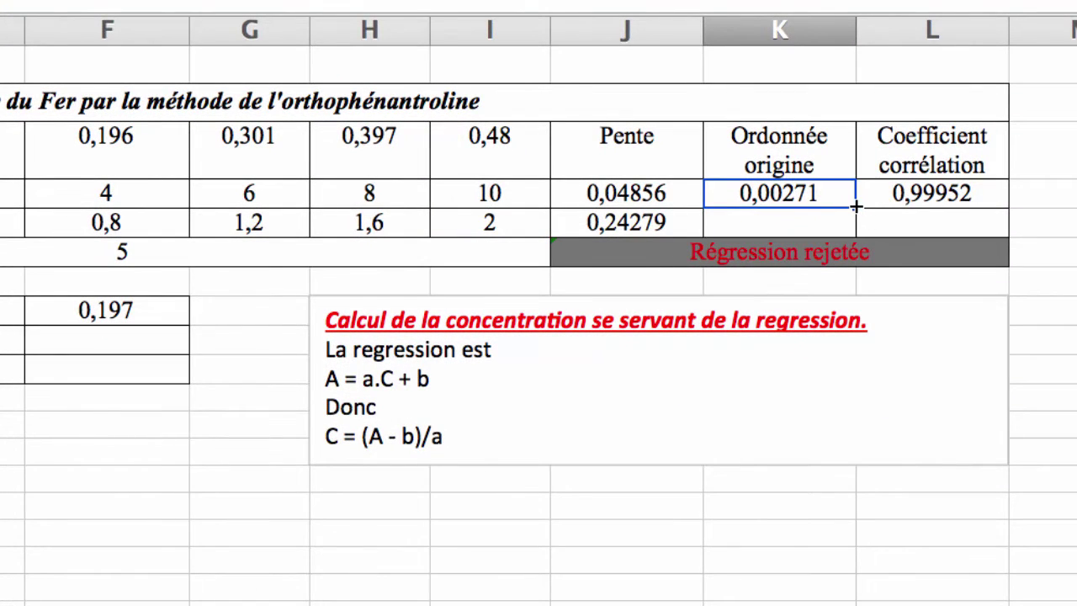
drag(855, 207, 850, 244)
click(580, 423)
drag(854, 208, 853, 227)
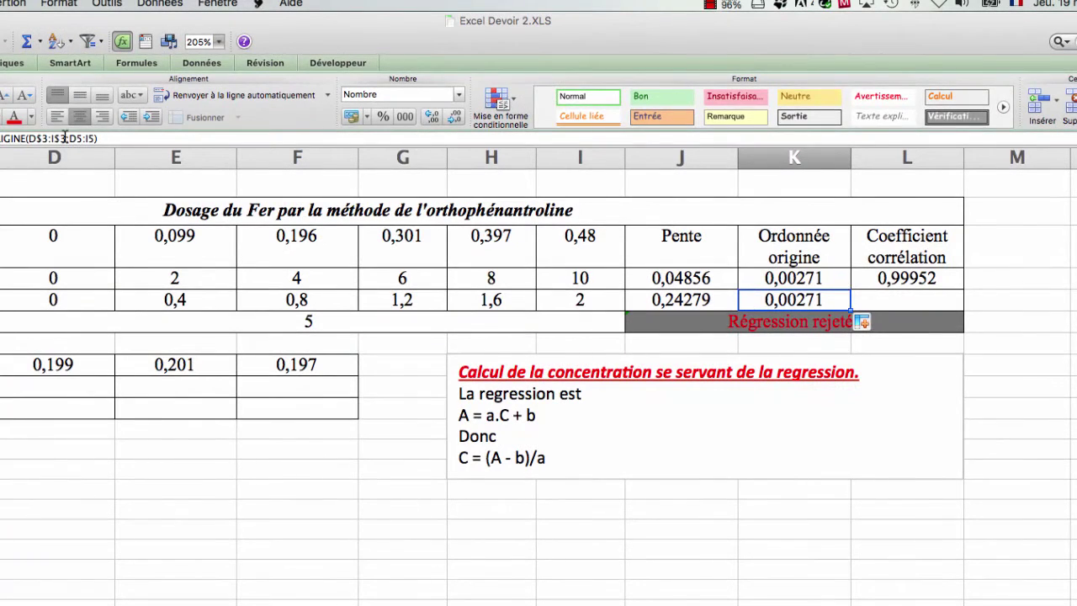
click(65, 137)
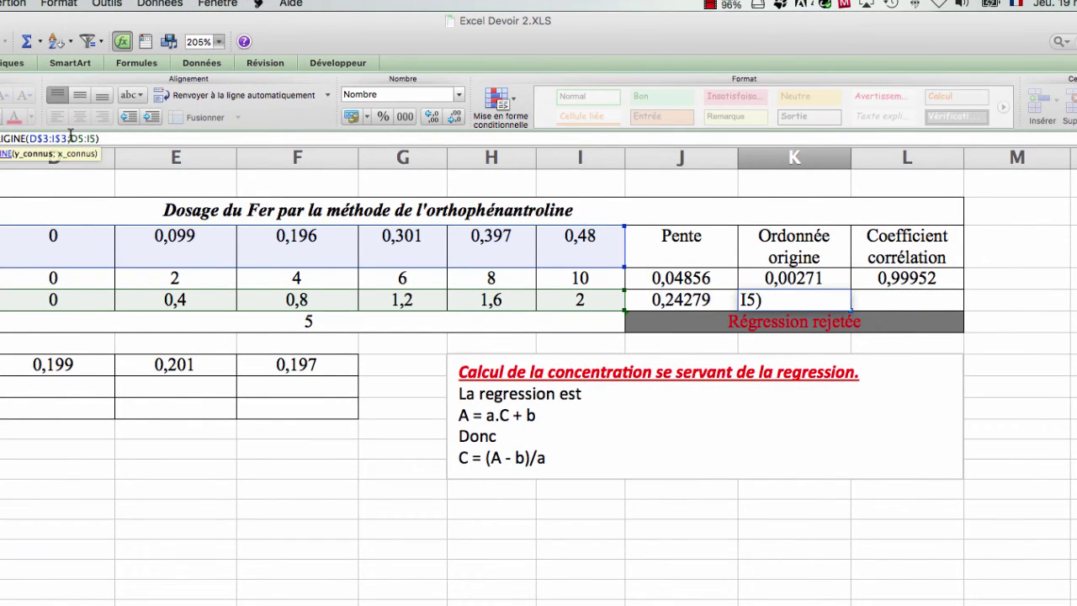
key(Return)
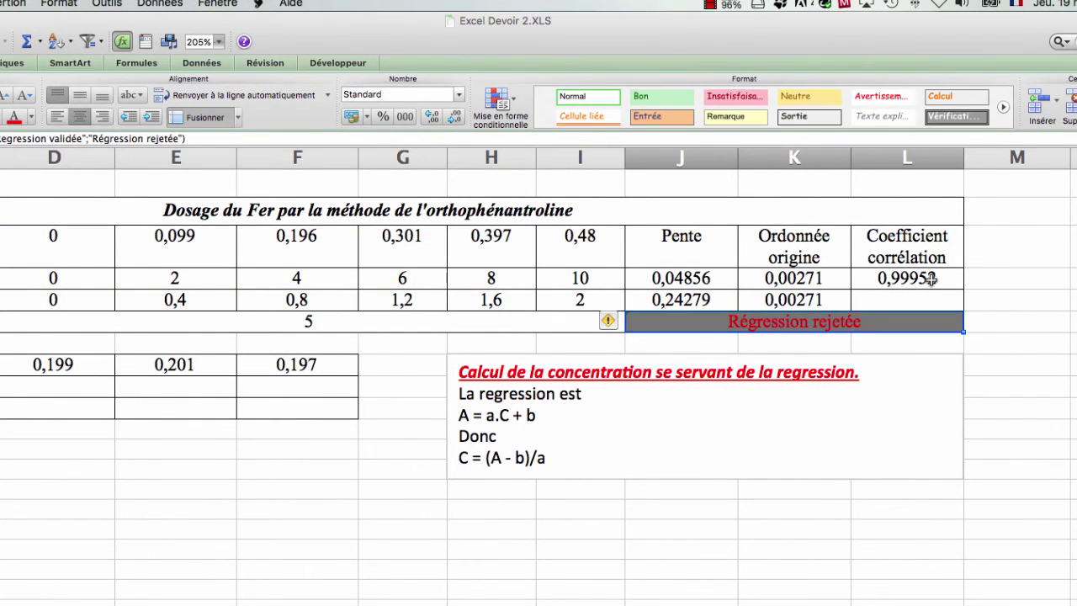
- Lock row 3 in the L4 correlation formula so it reads =COEFFICIENT.CORRELATION(D$3:I$3;D4:I4)
click(930, 281)
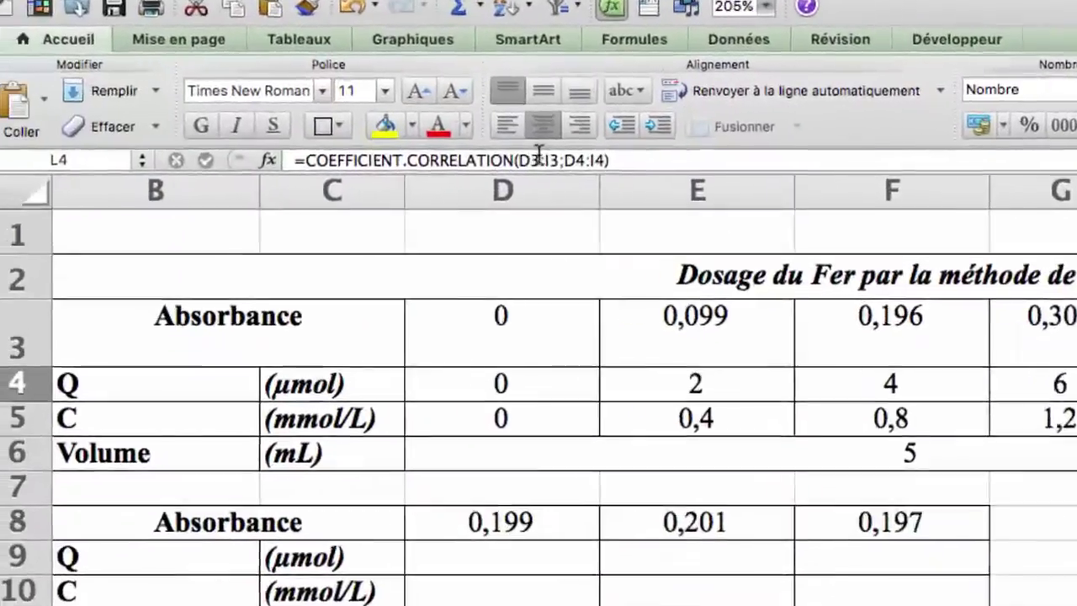
click(68, 138)
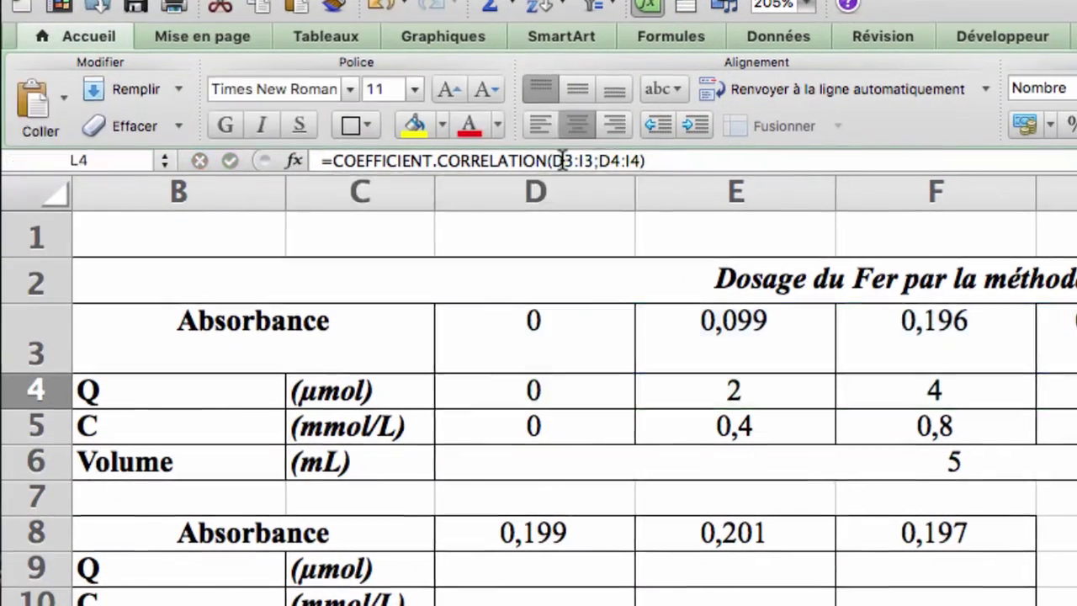
click(564, 160)
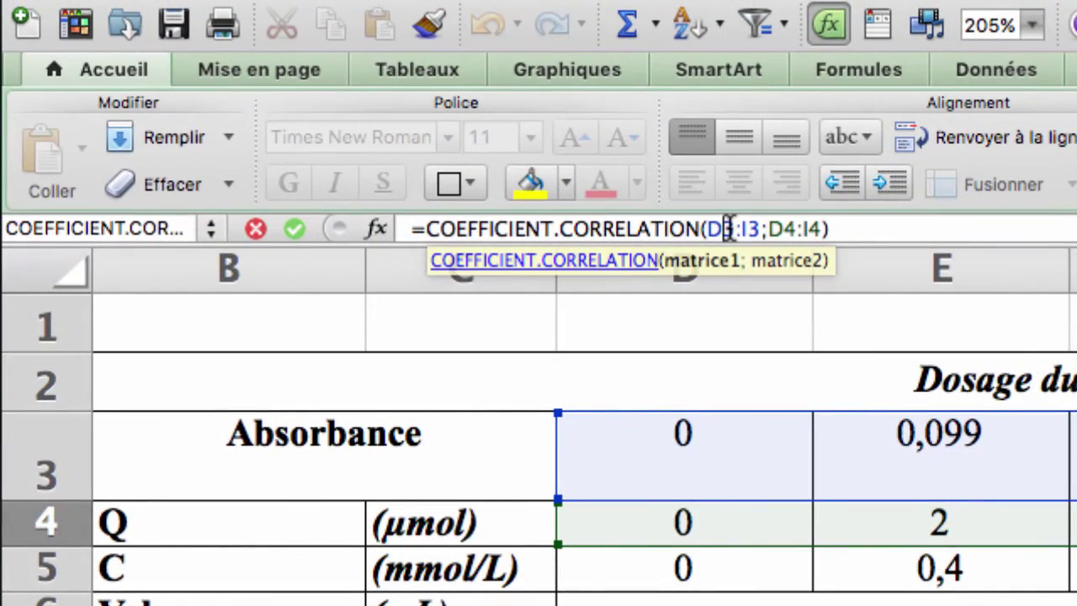
text($)
key(Right)
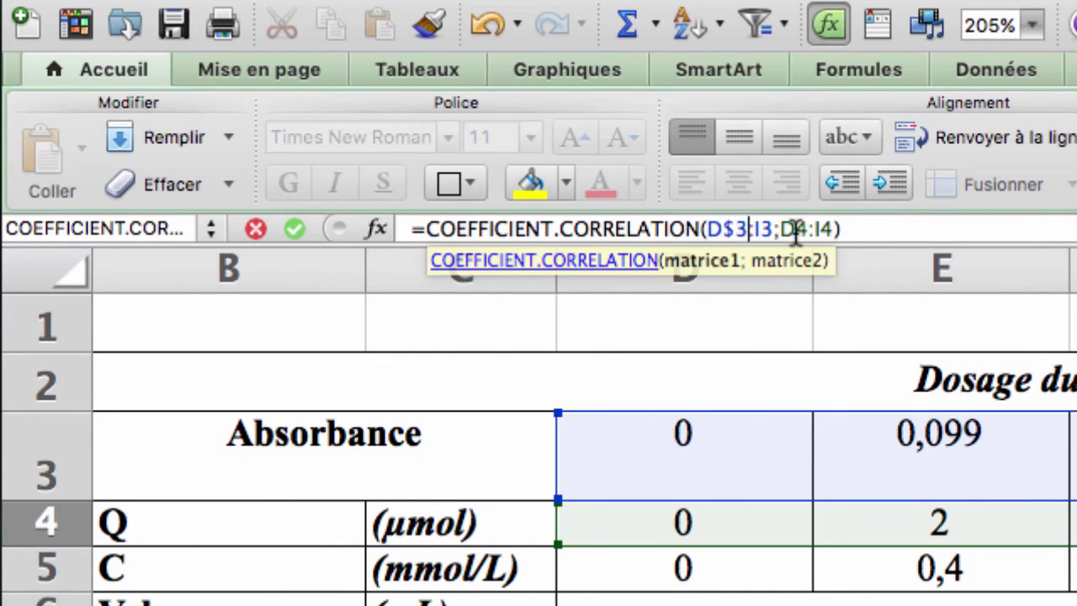
text($)
key(BackSpace)
click(762, 229)
text($)
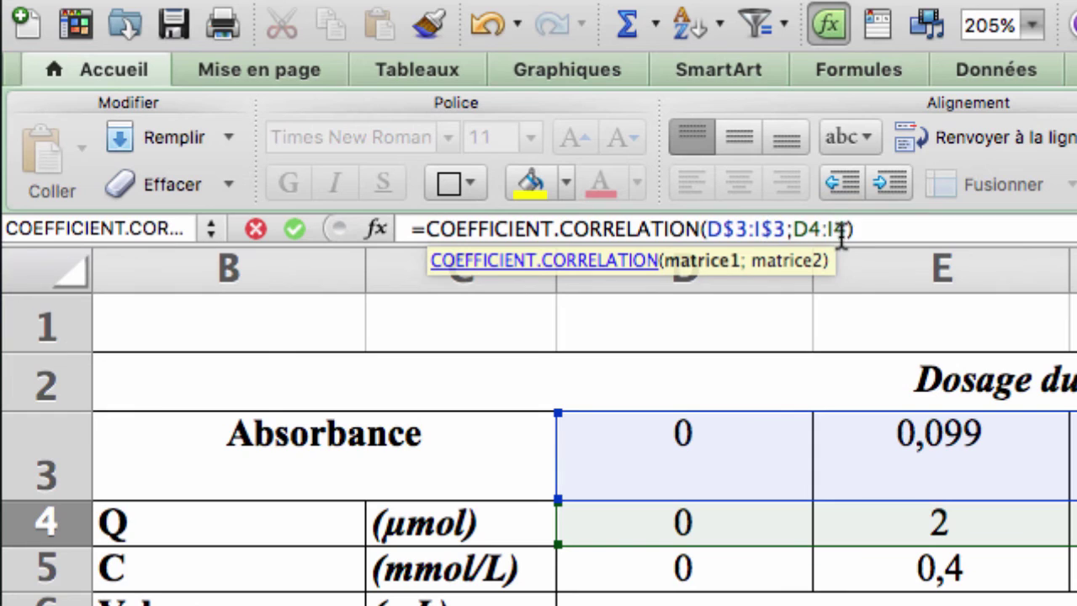
key(Return)
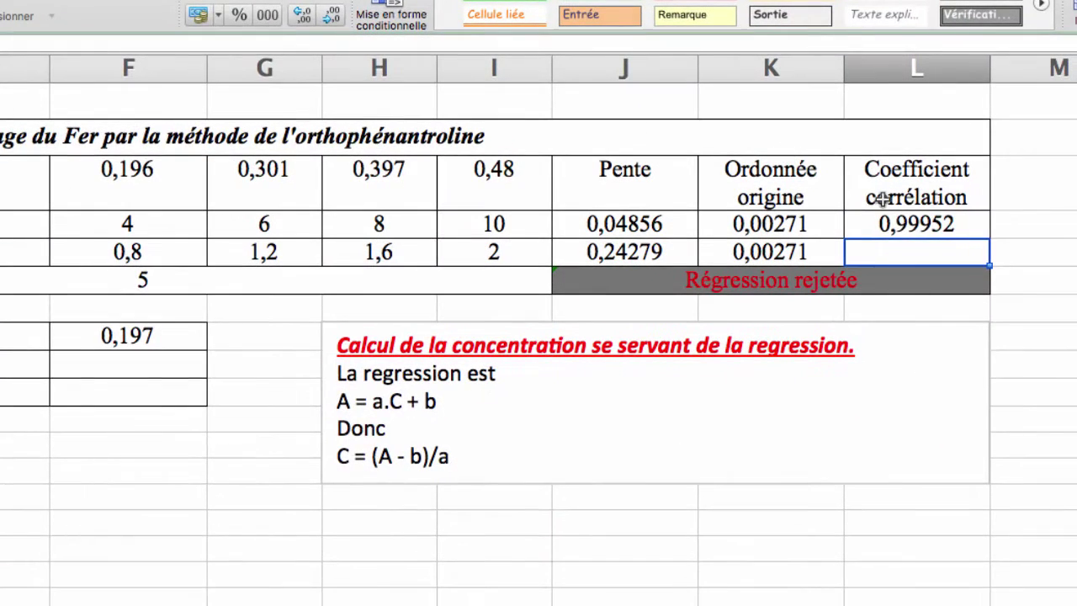
- Copy the correlation coefficient formula from L4 down to L5 and select the copied cell
click(925, 225)
drag(990, 238, 964, 267)
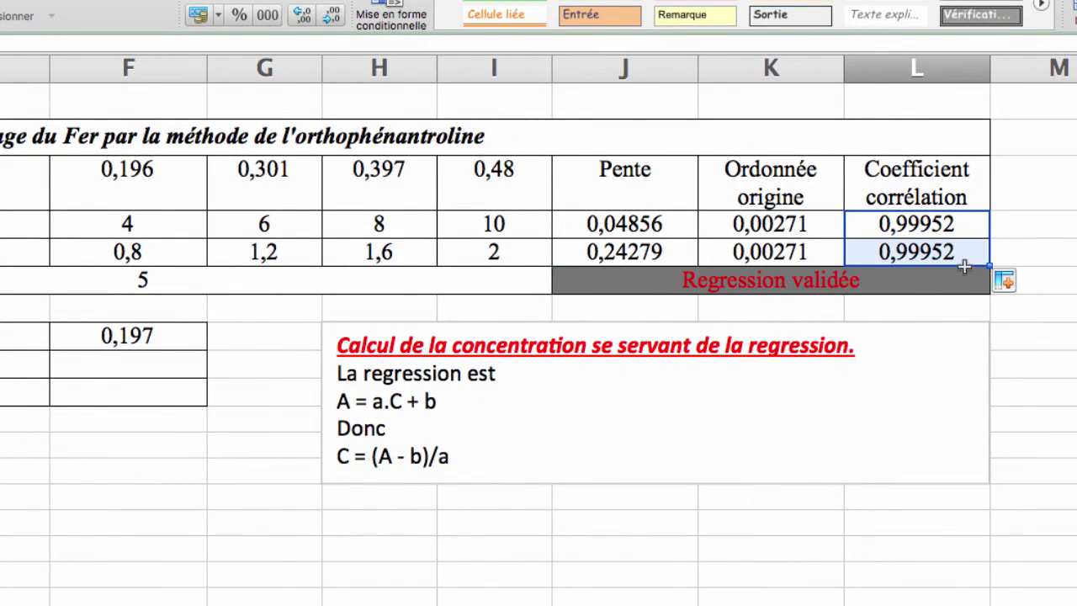
click(925, 252)
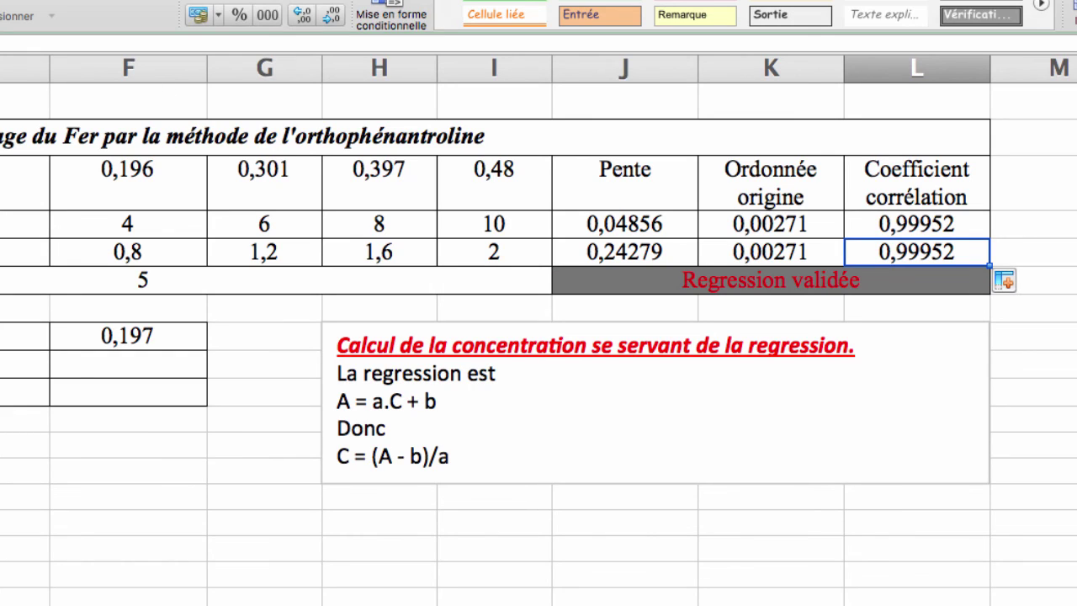